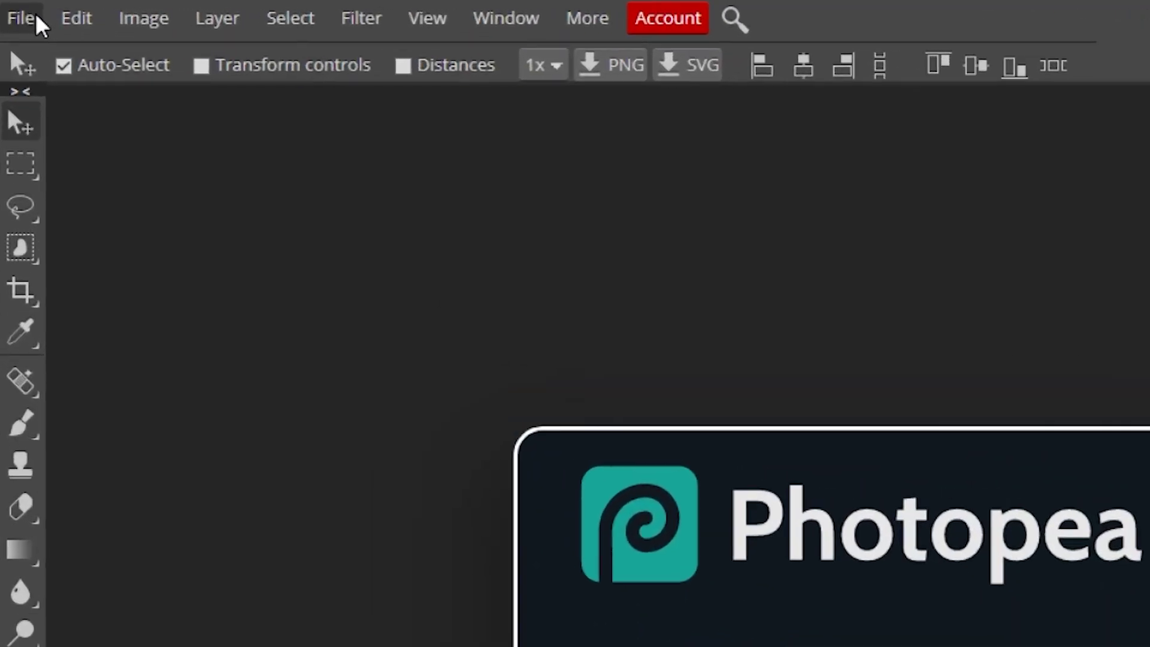
Create a new 1920×1080 px project named New Project with a white background
click(15, 11)
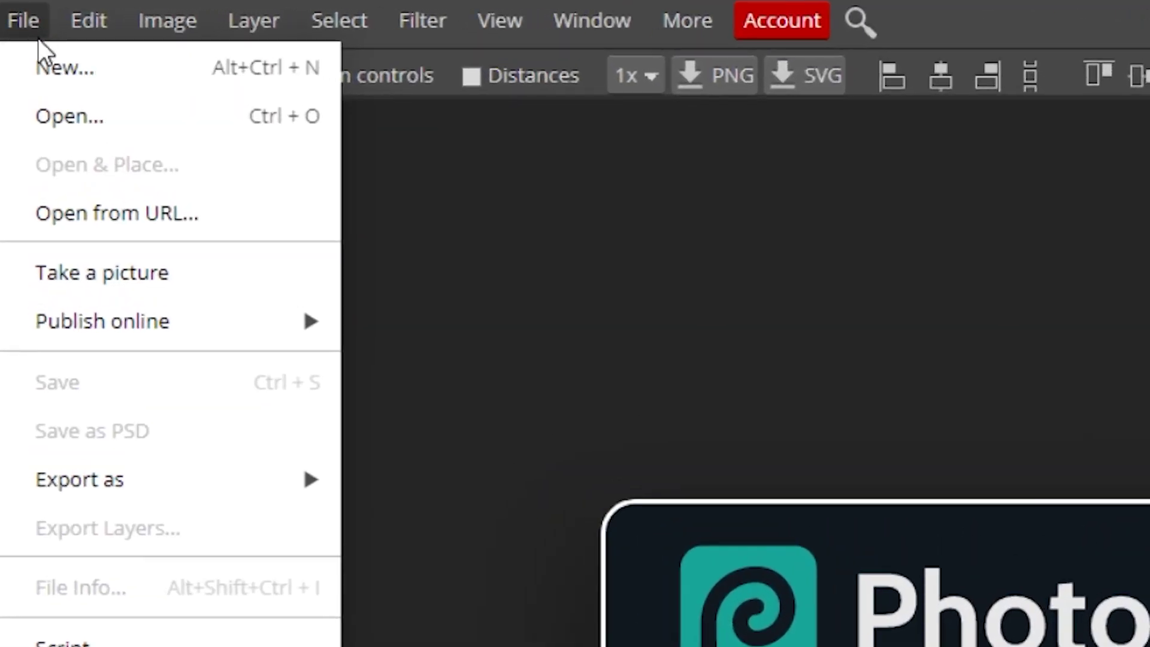
click(37, 69)
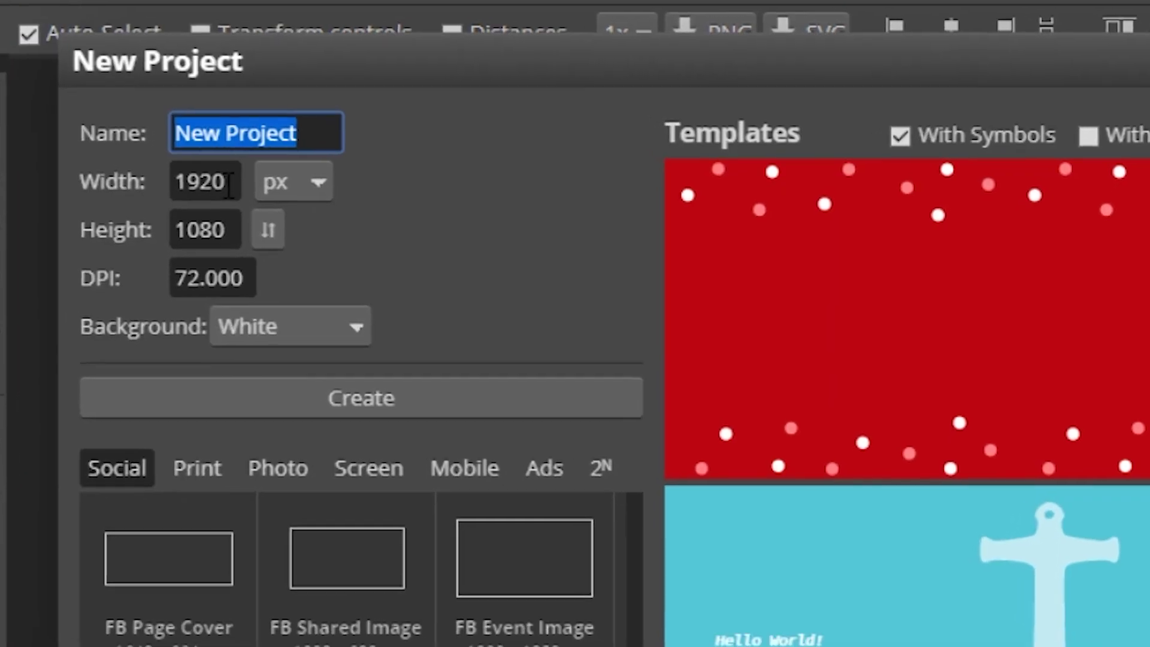
click(213, 181)
click(210, 229)
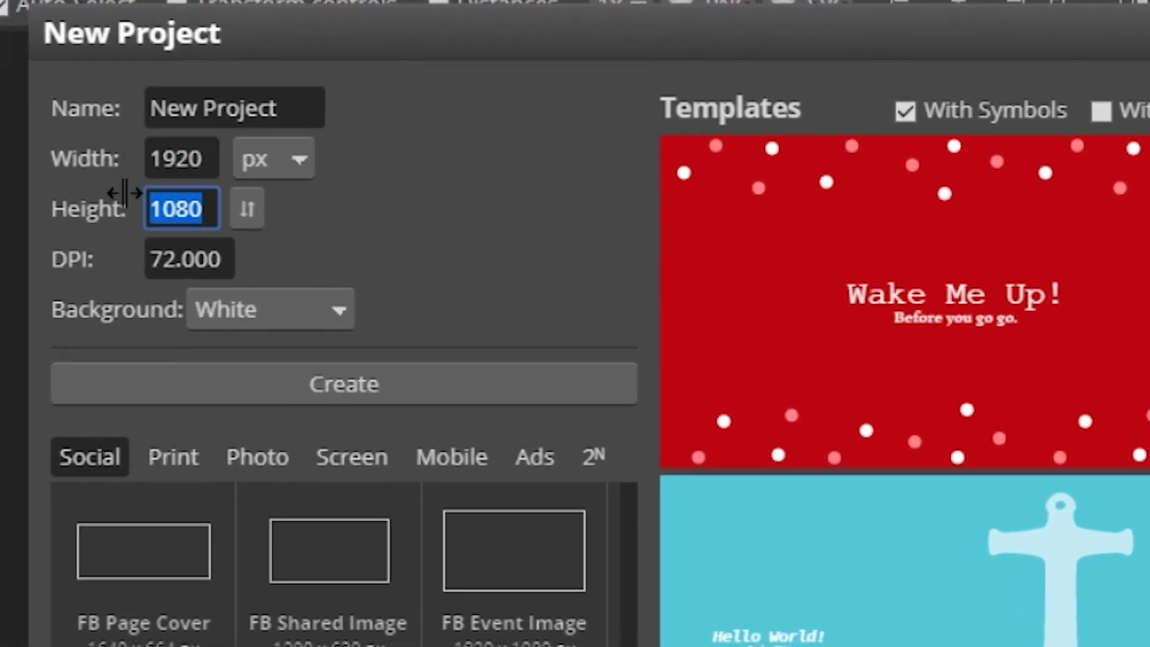
click(321, 106)
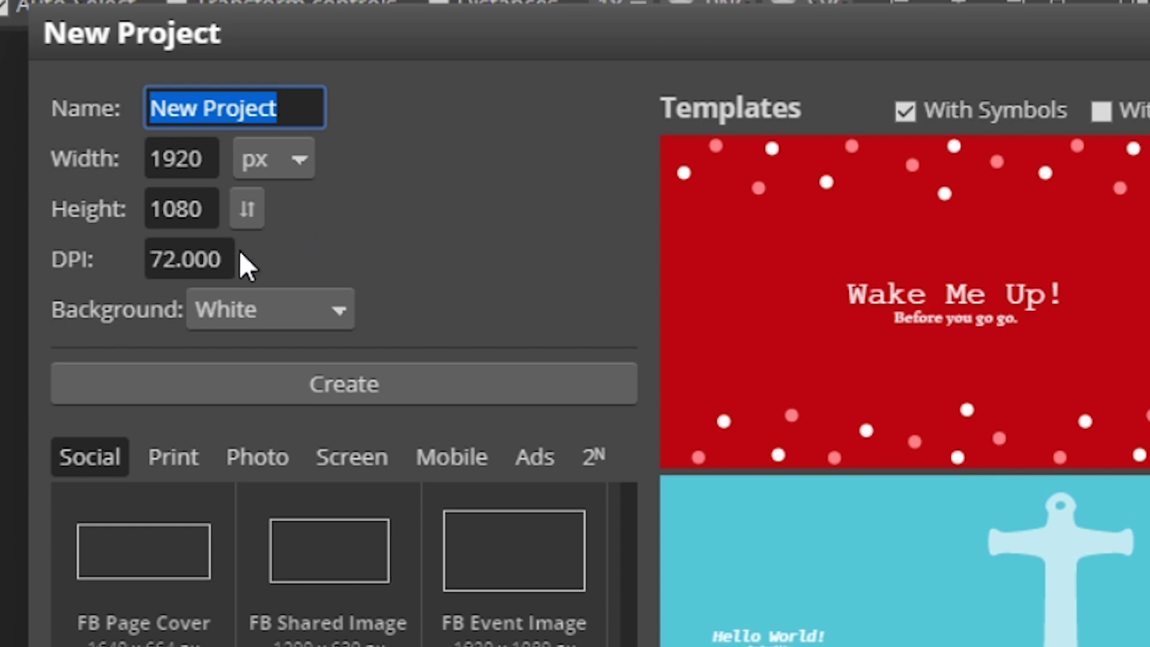
click(303, 309)
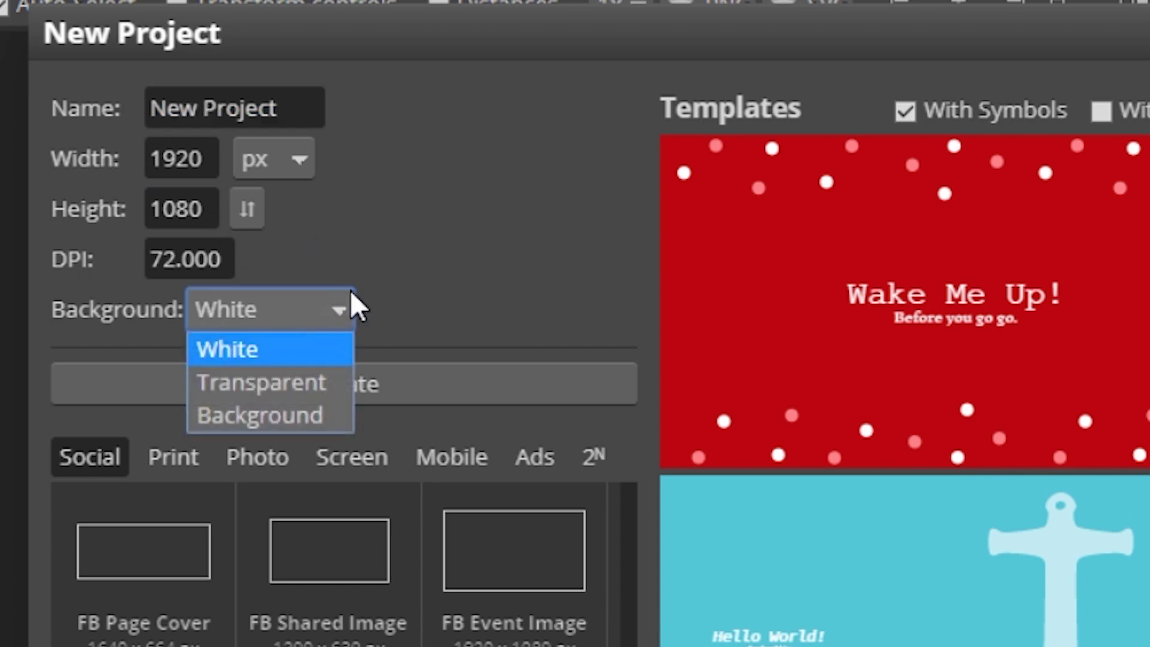
click(475, 280)
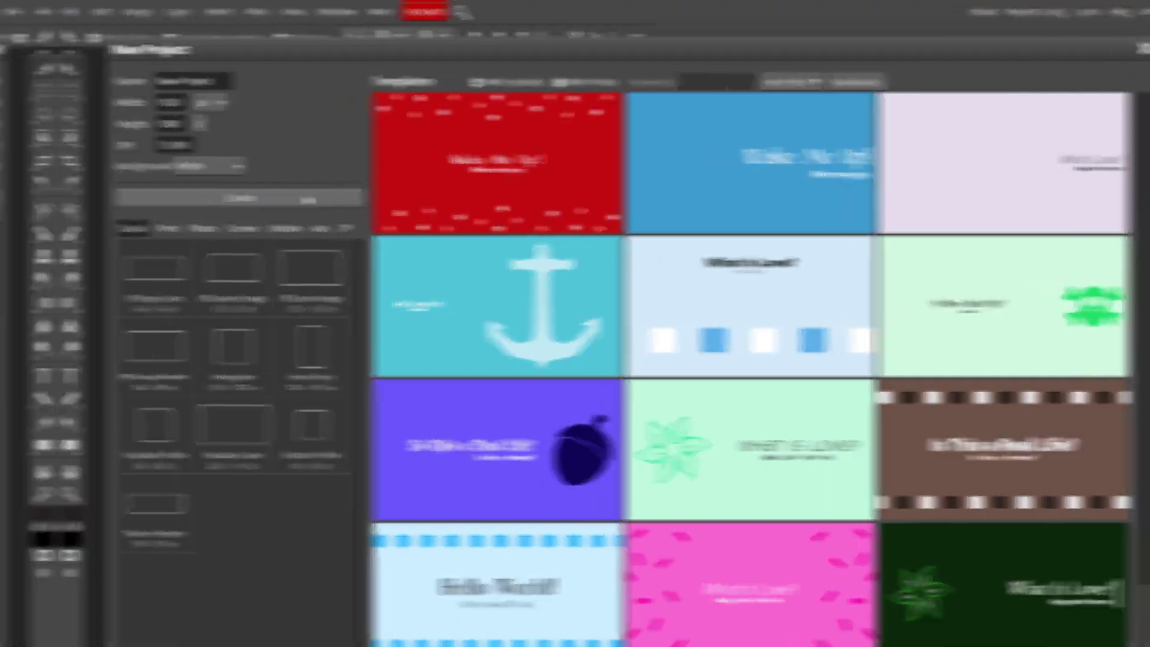
click(453, 371)
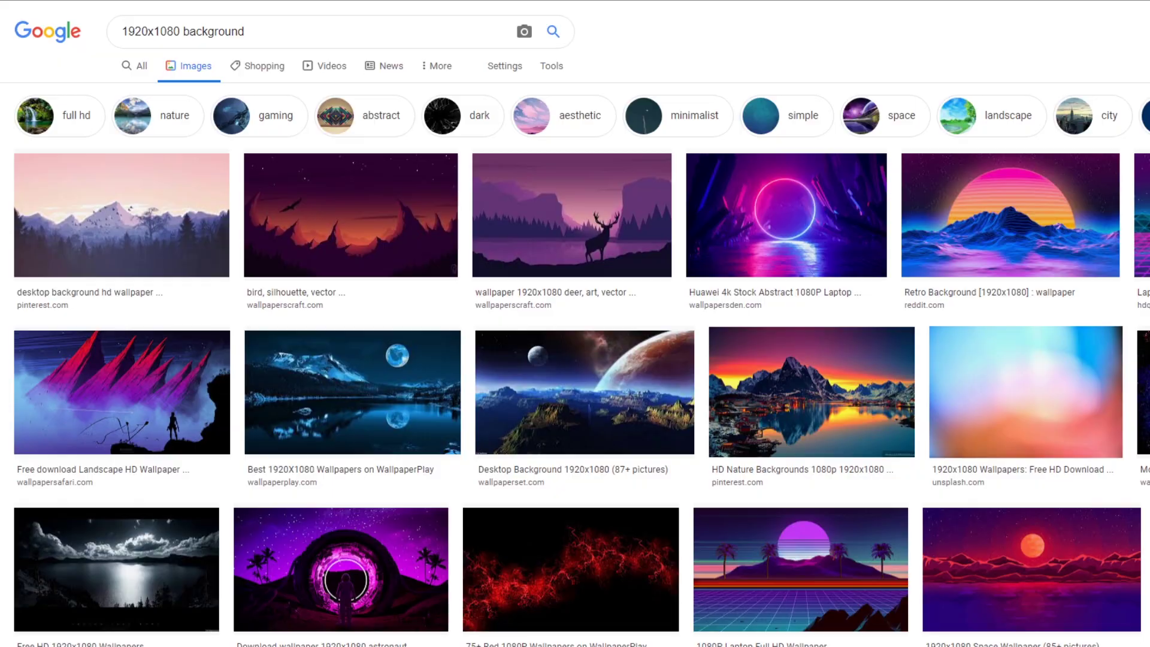
Copy the 1920×1080 neon-circle wallpaper from the Google Images results to the clipboard
scroll(329, 436, down, 6)
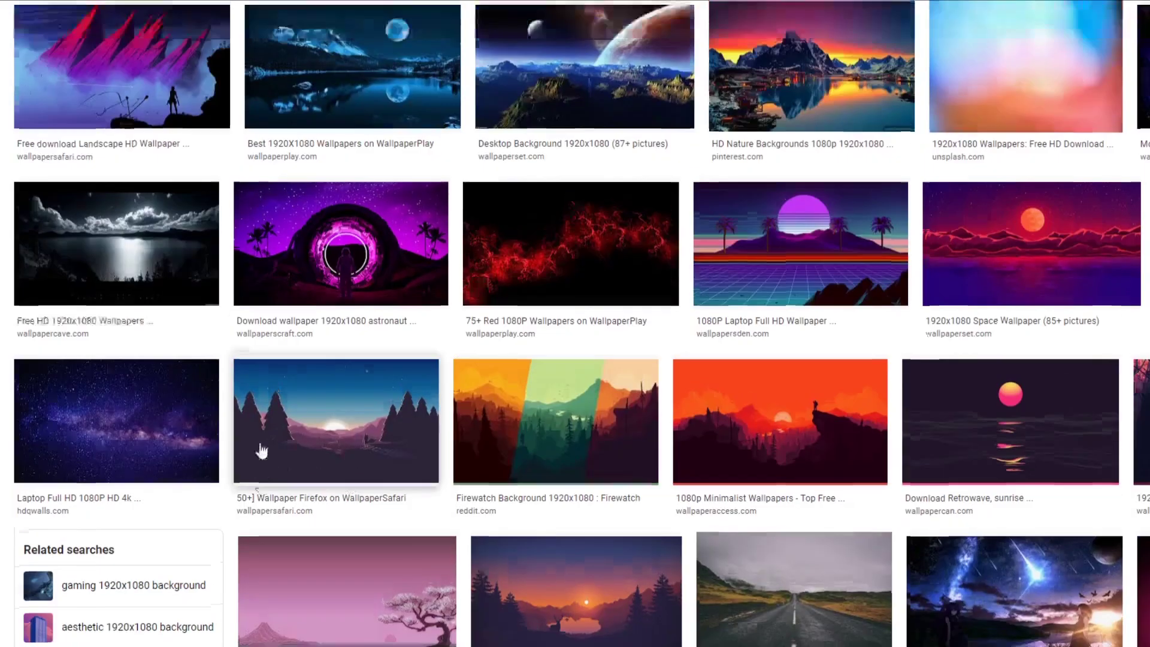
scroll(259, 521, up, 6)
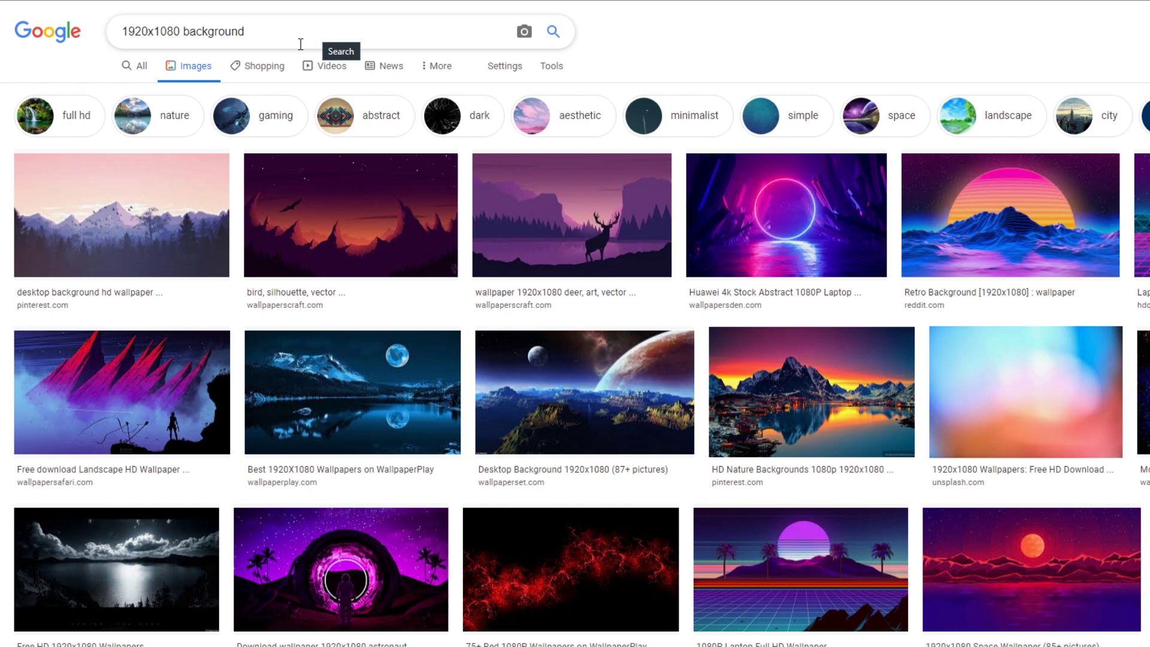
click(785, 215)
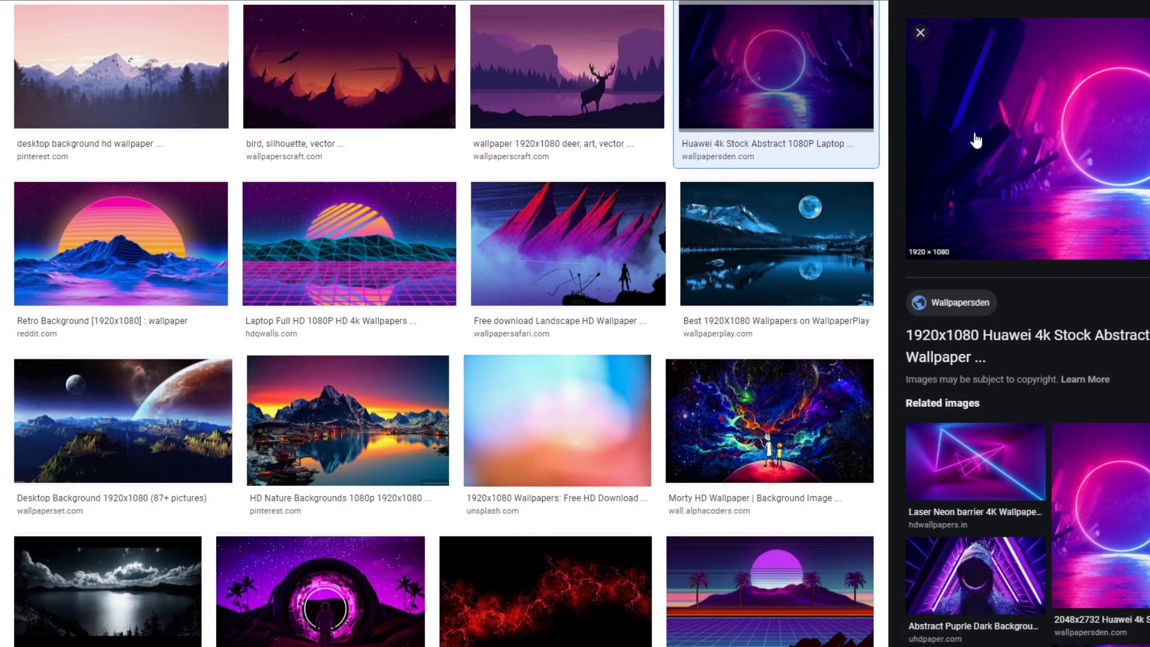
right_click(926, 110)
click(1001, 266)
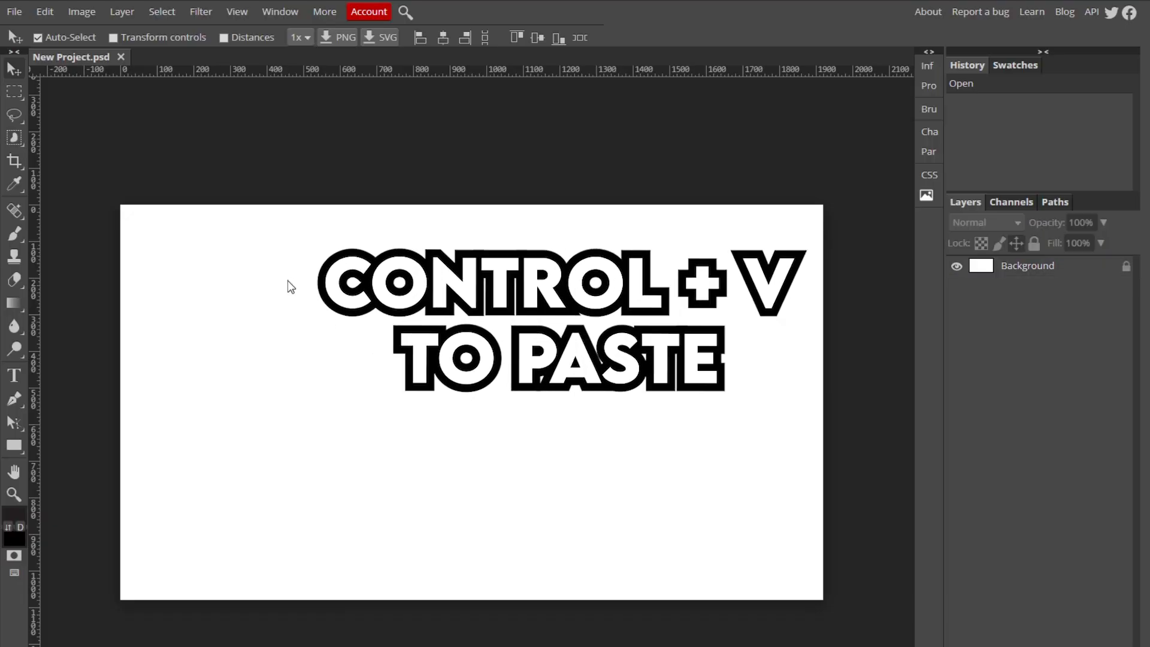
Paste the streak background into the project and add a 'STARTING SOON' text layer
key(ctrl+v)
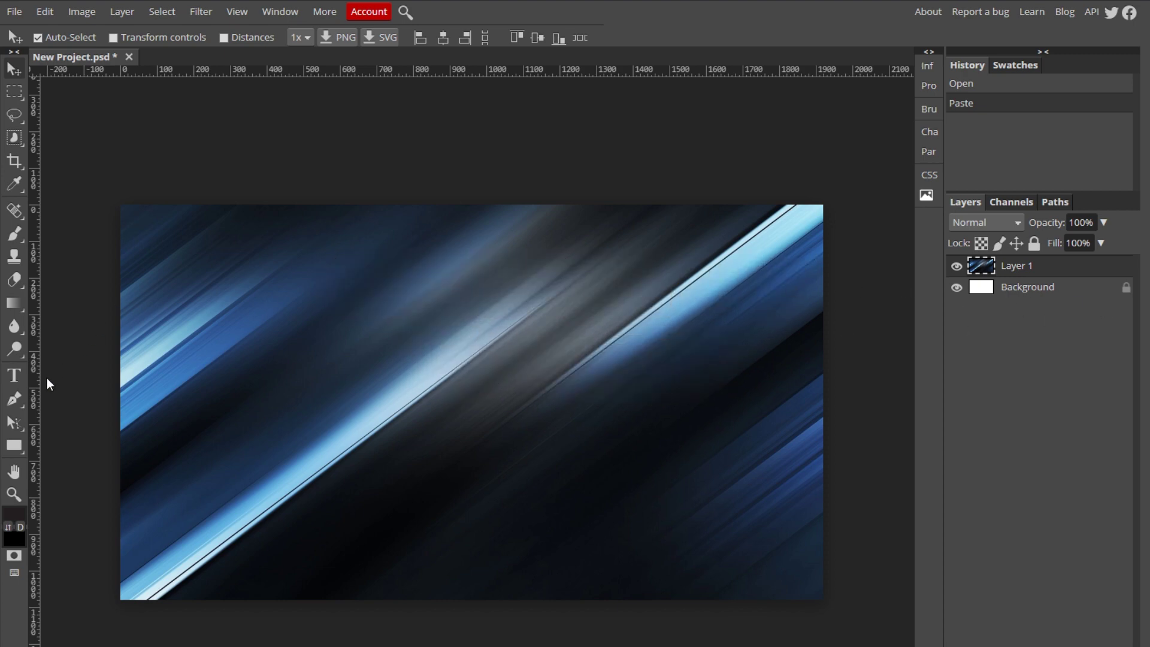
click(14, 376)
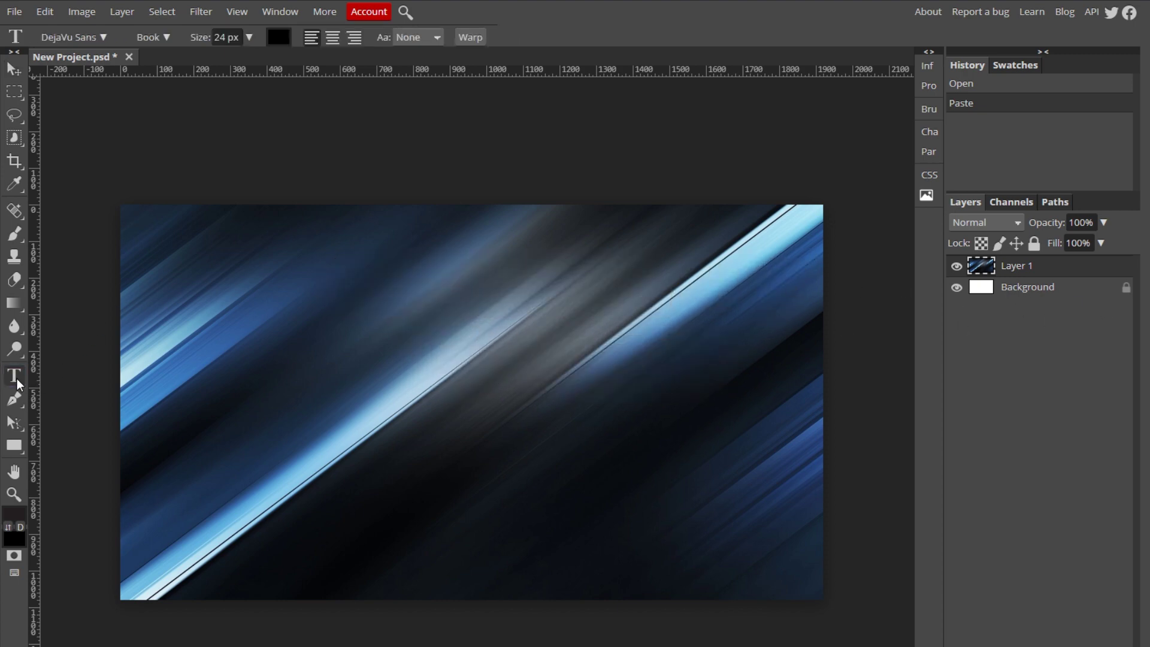
click(351, 310)
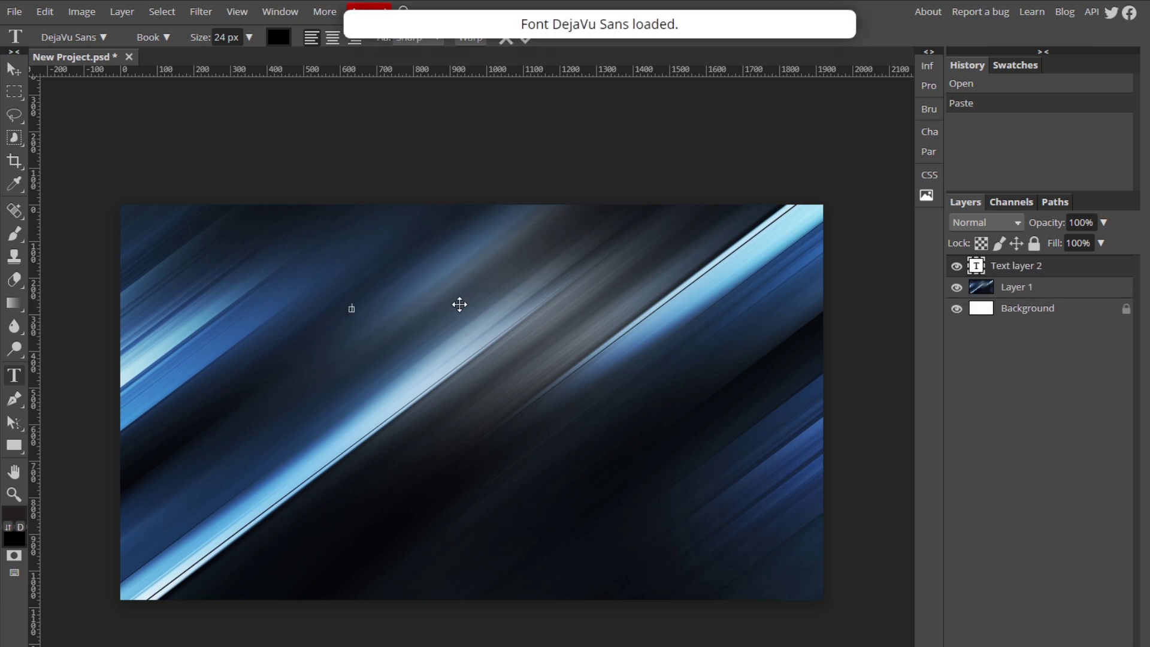
text(STARTING SOON)
key(ctrl+a)
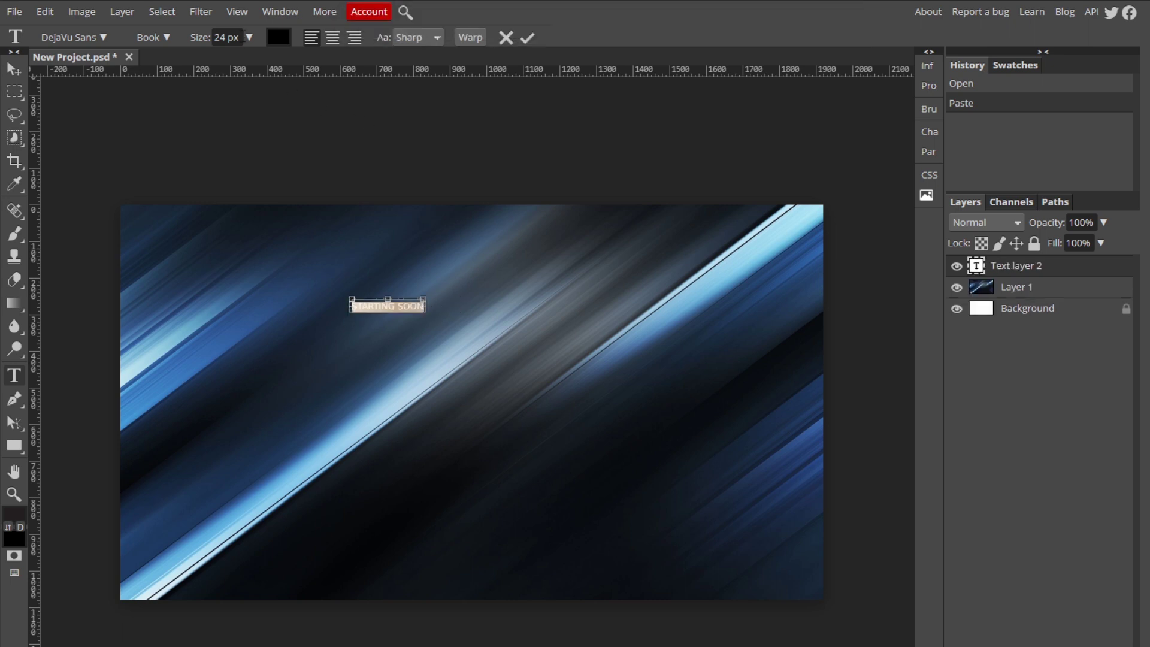
Enlarge STARTING SOON from 24 px to 150 px and move it down-left
click(249, 37)
drag(225, 58, 371, 61)
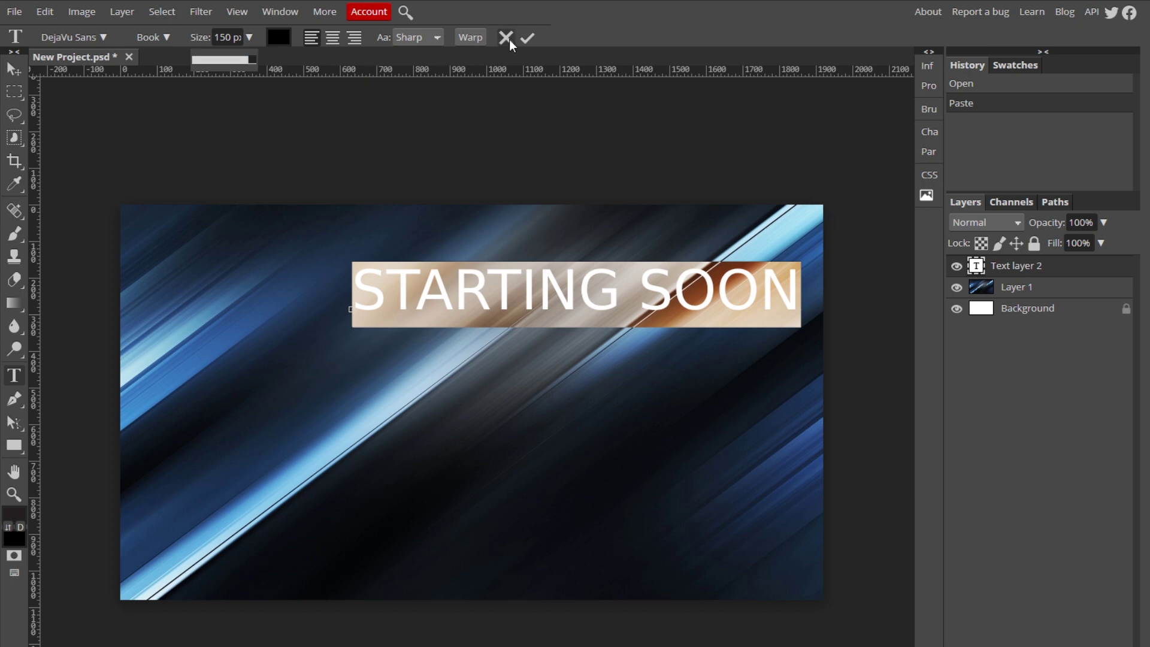
click(527, 38)
key(v)
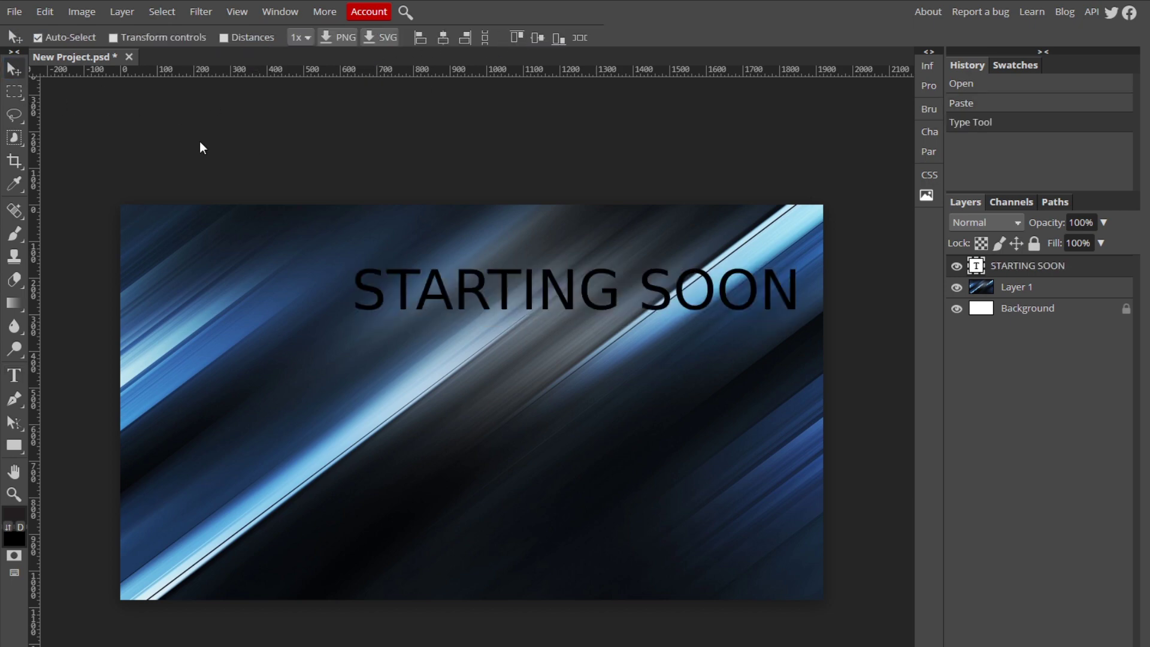
drag(517, 303, 419, 436)
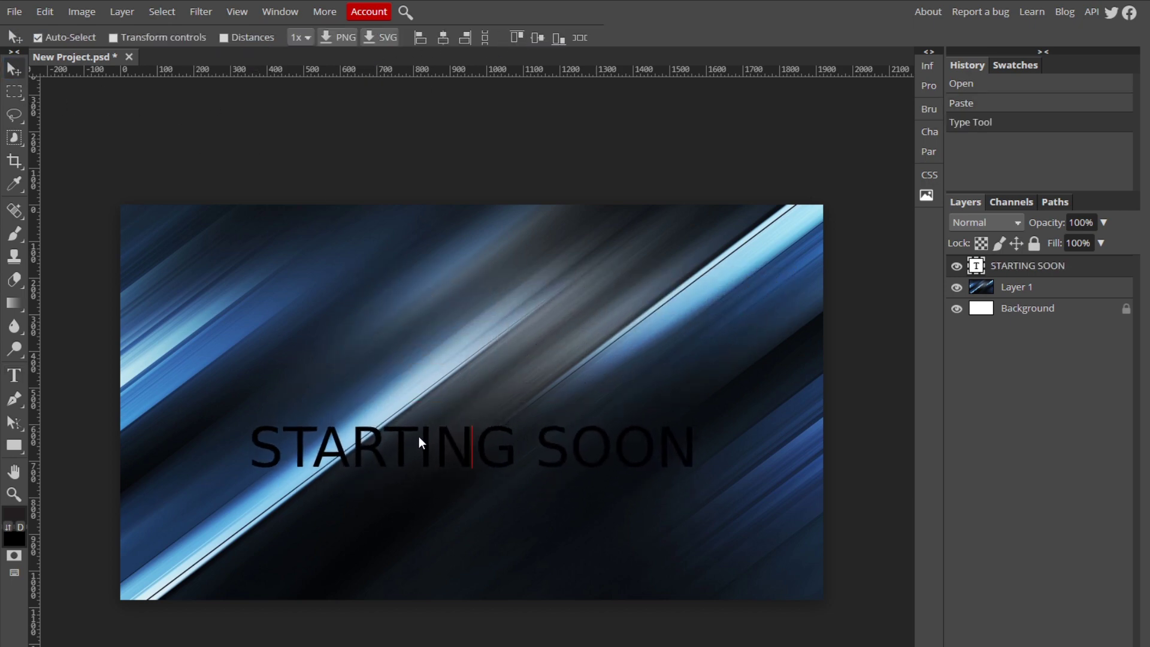
Duplicate the STARTING SOON layer, move the copy about 140 px up, and retype it 'STREAM'
right_click(1096, 272)
click(1032, 334)
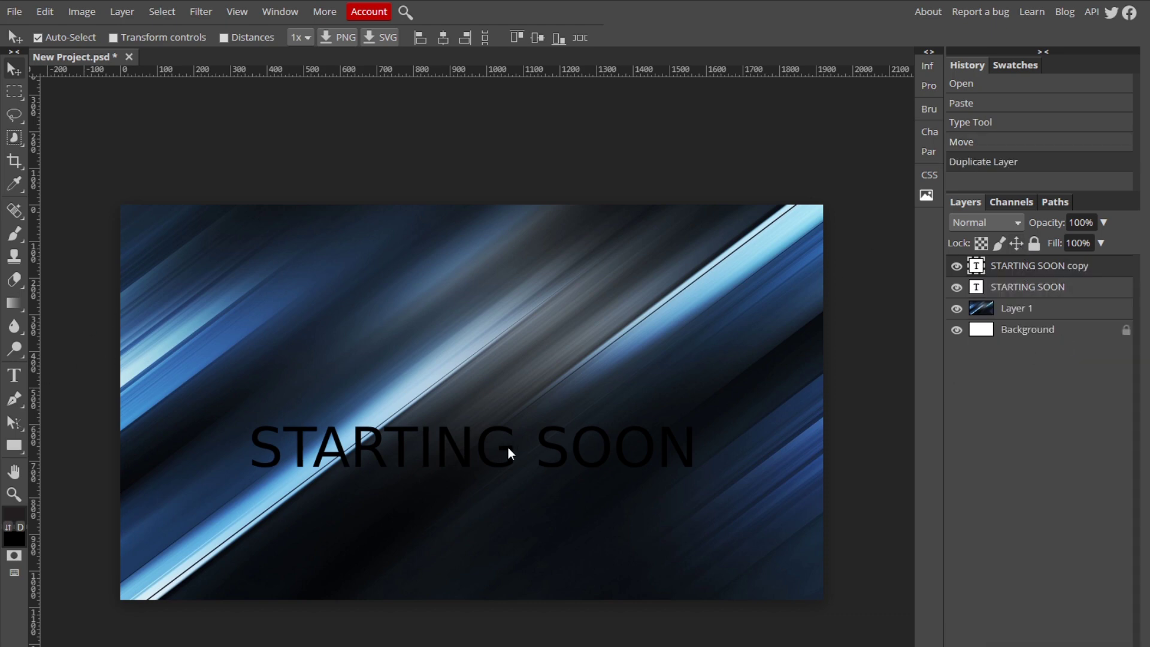
drag(508, 449, 512, 364)
click(21, 376)
click(253, 379)
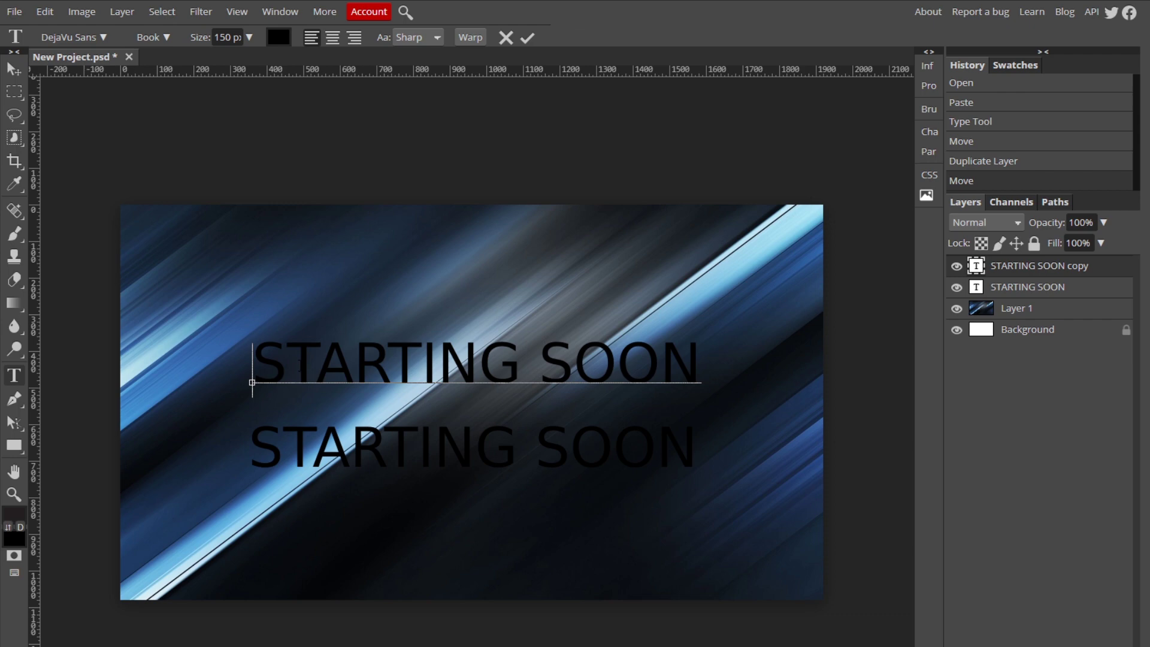
drag(253, 378, 842, 403)
text(STREAM)
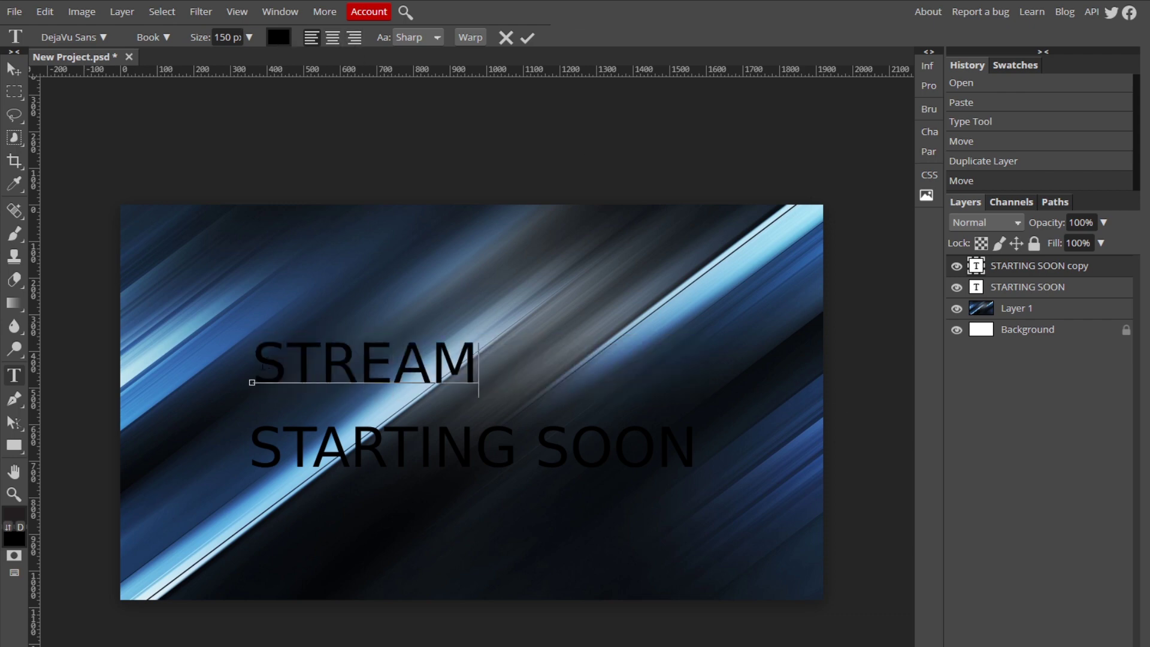
Set both STREAM and STARTING SOON in the Dhurjati font
drag(261, 366, 576, 347)
click(90, 37)
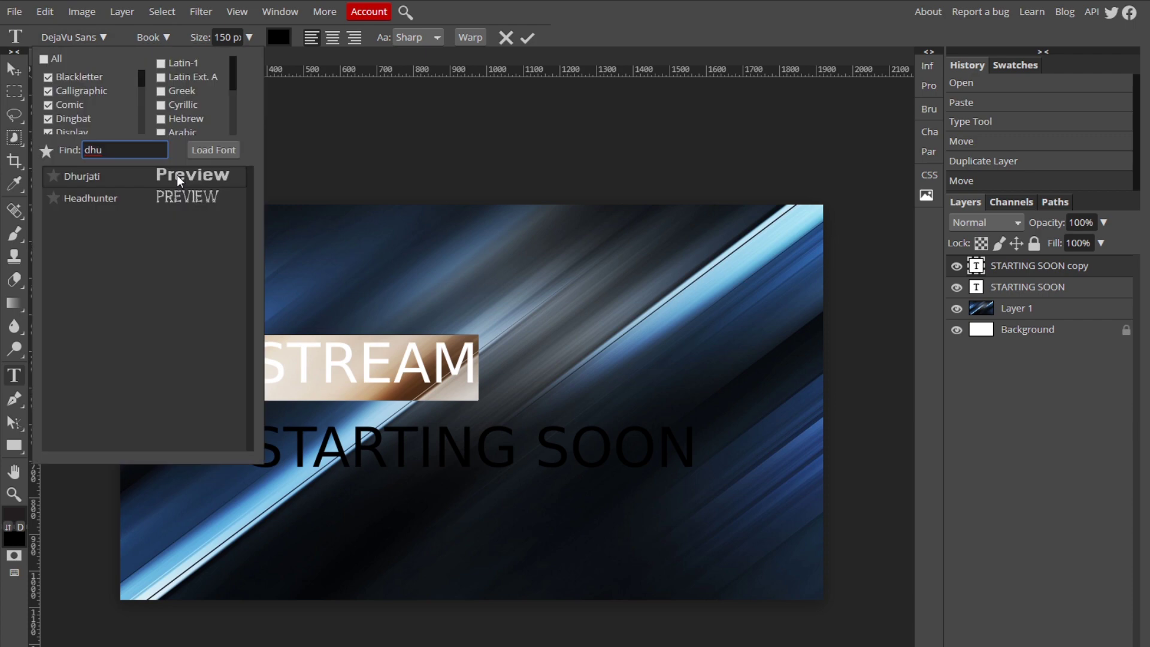
click(213, 178)
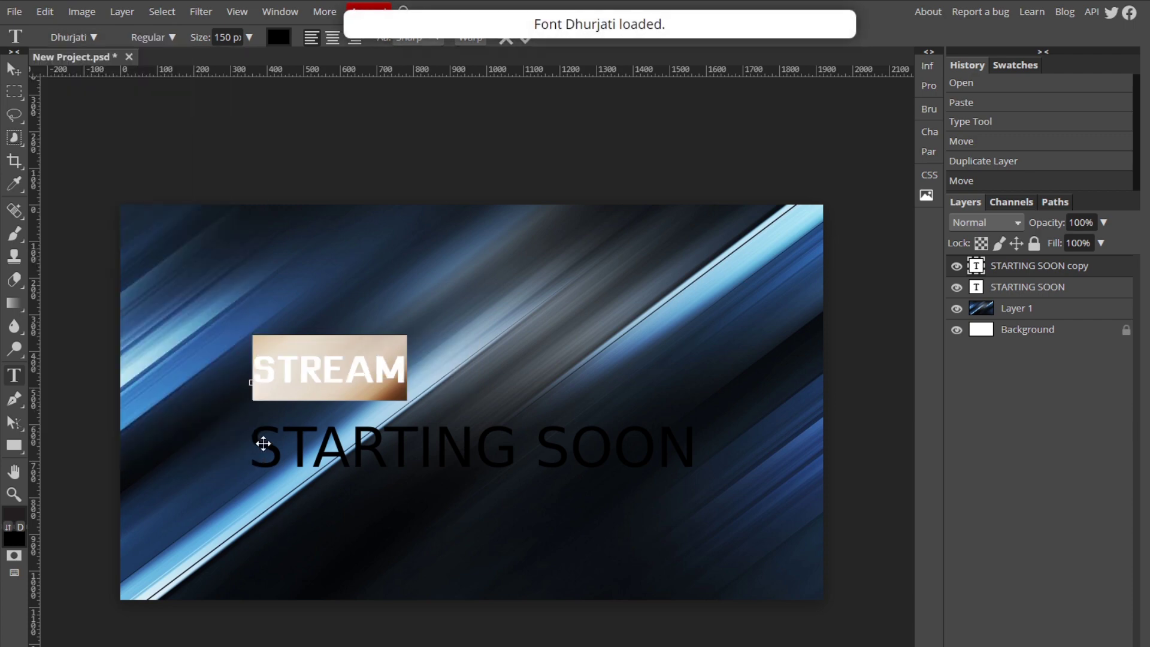
click(528, 38)
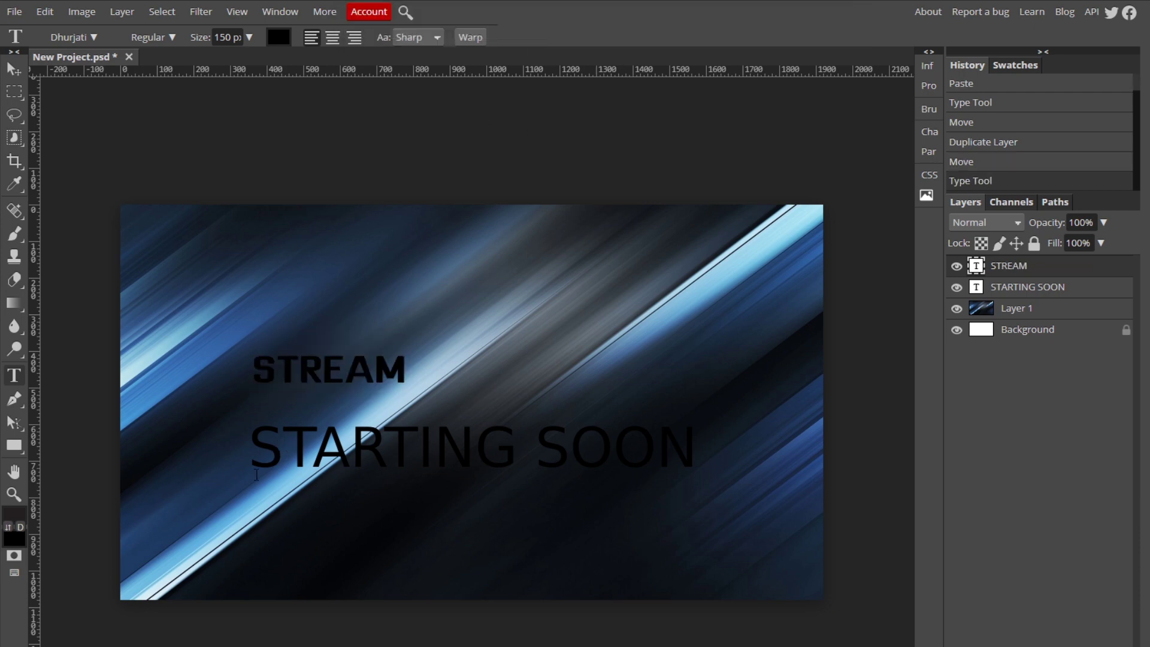
click(261, 446)
drag(249, 446, 697, 451)
click(103, 35)
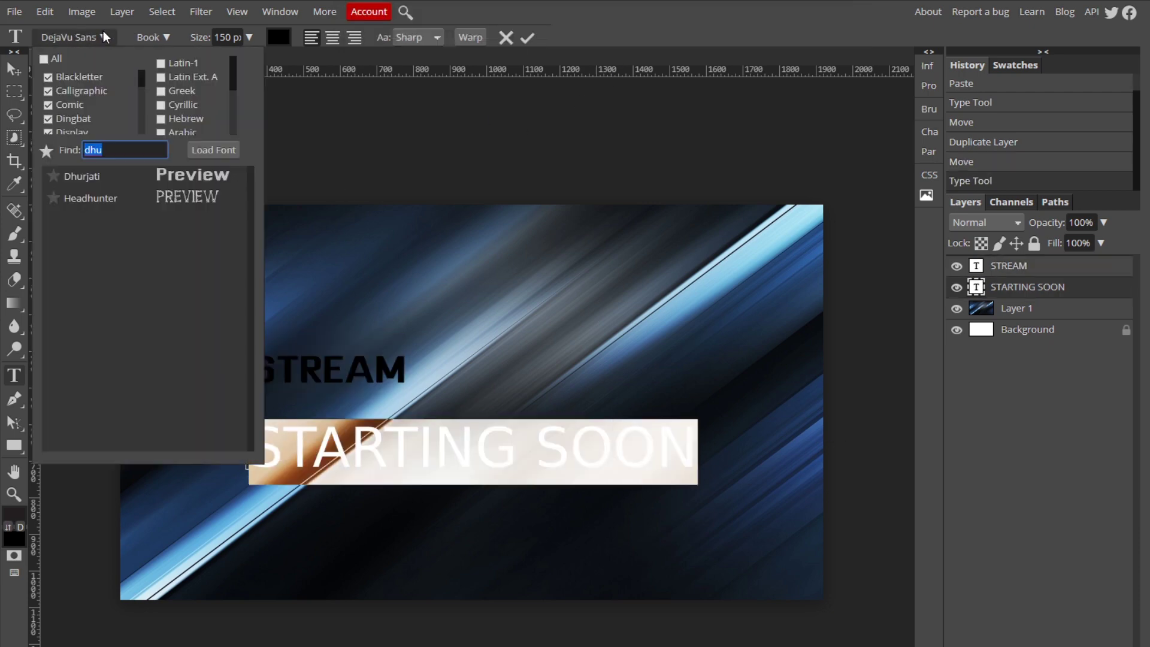
text(dhu)
click(138, 178)
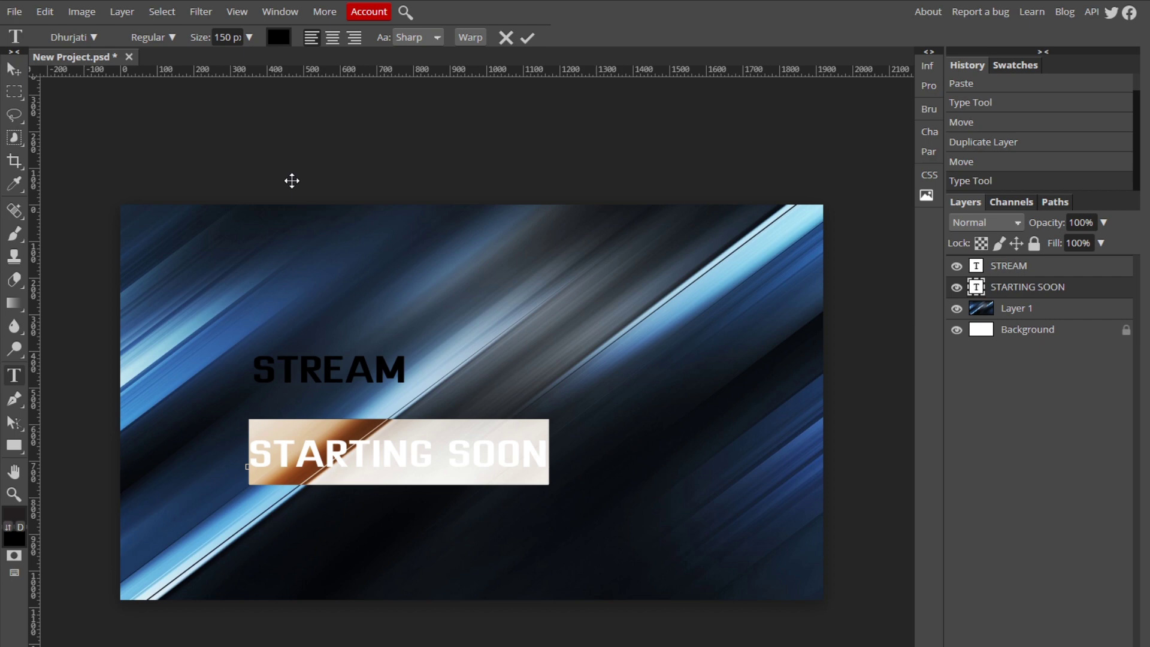
click(527, 37)
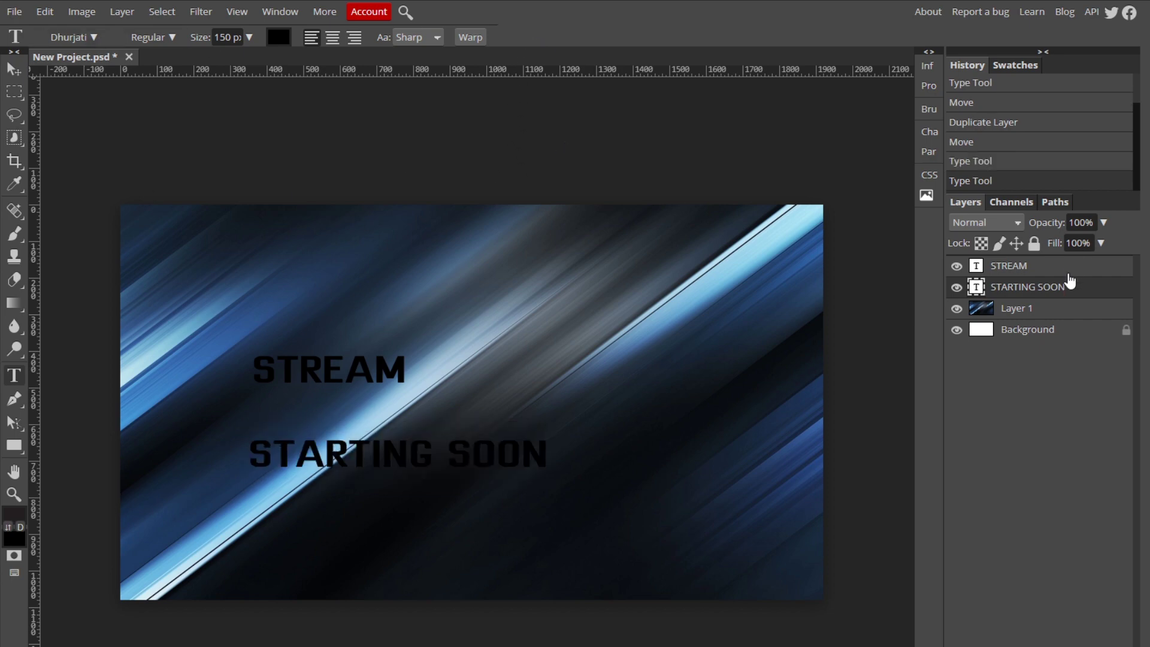
Free Transform STARTING SOON to about 169% and shift it left
click(52, 14)
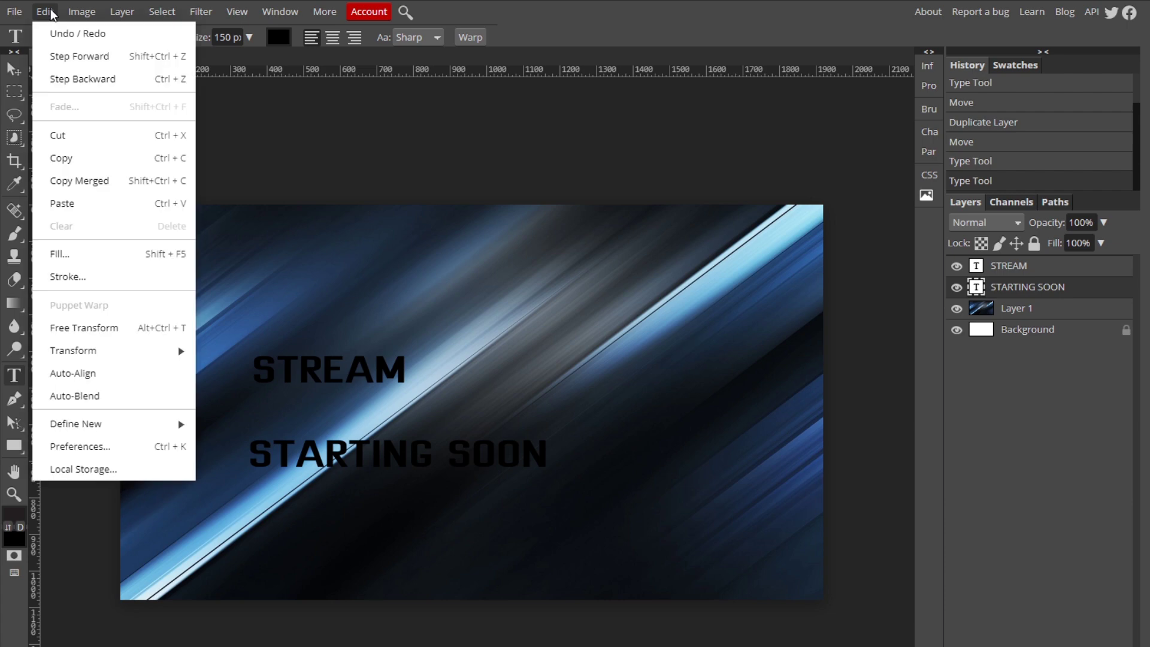
click(84, 328)
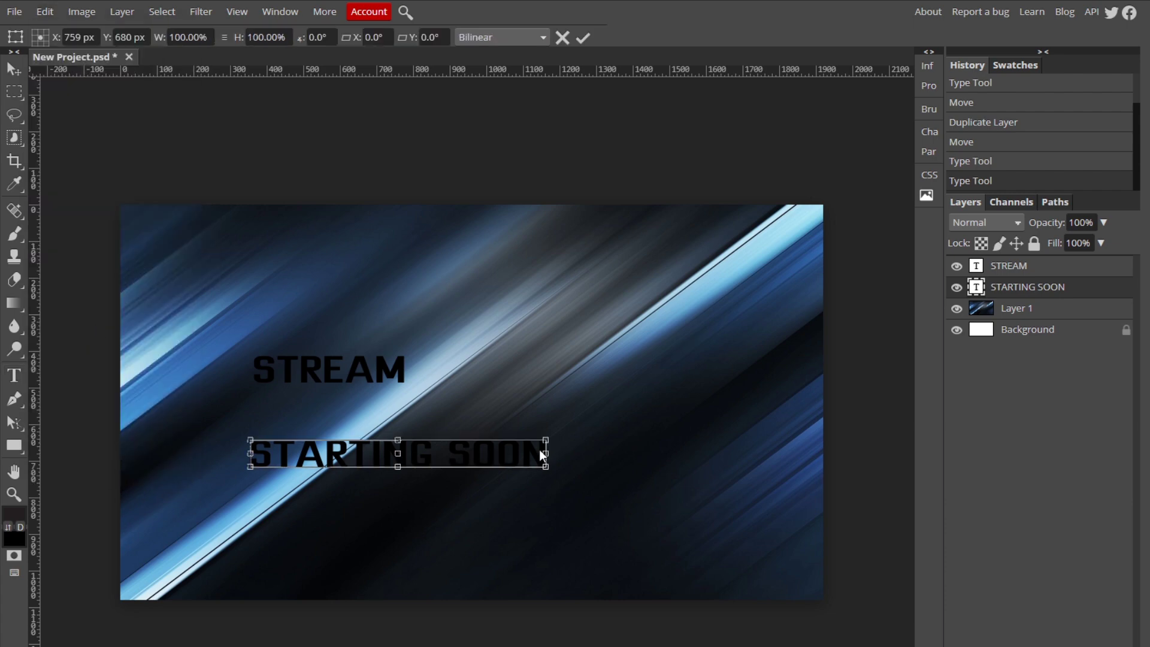
drag(546, 441, 749, 387)
drag(677, 451, 652, 448)
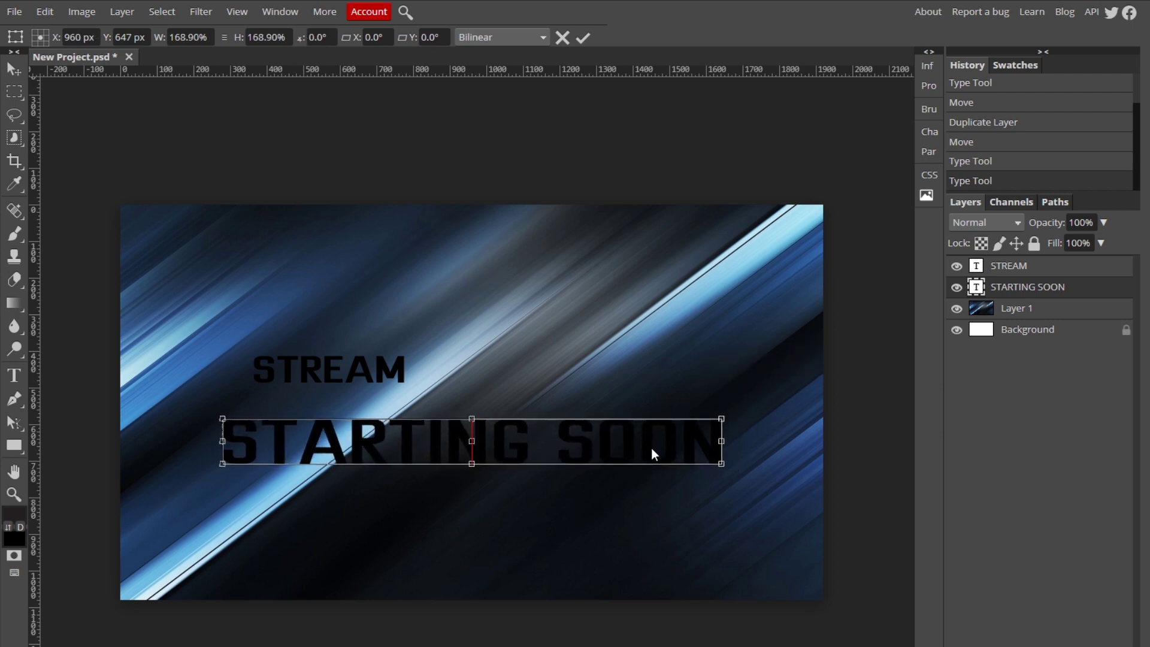
click(583, 38)
Free Transform STREAM to about 334%, centred above STARTING SOON
drag(245, 368, 726, 264)
click(45, 11)
click(96, 328)
drag(254, 298, 225, 293)
mouse_move(364, 314)
mouse_down()
mouse_move(364, 325)
mouse_move(363, 305)
mouse_up()
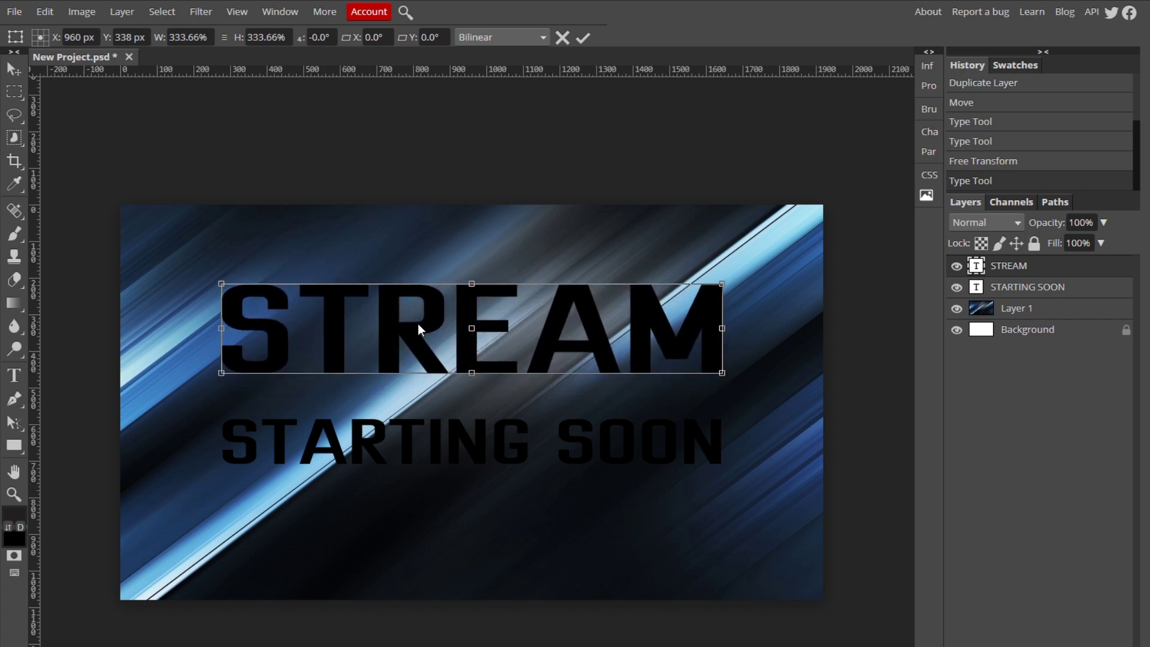
drag(486, 305, 485, 322)
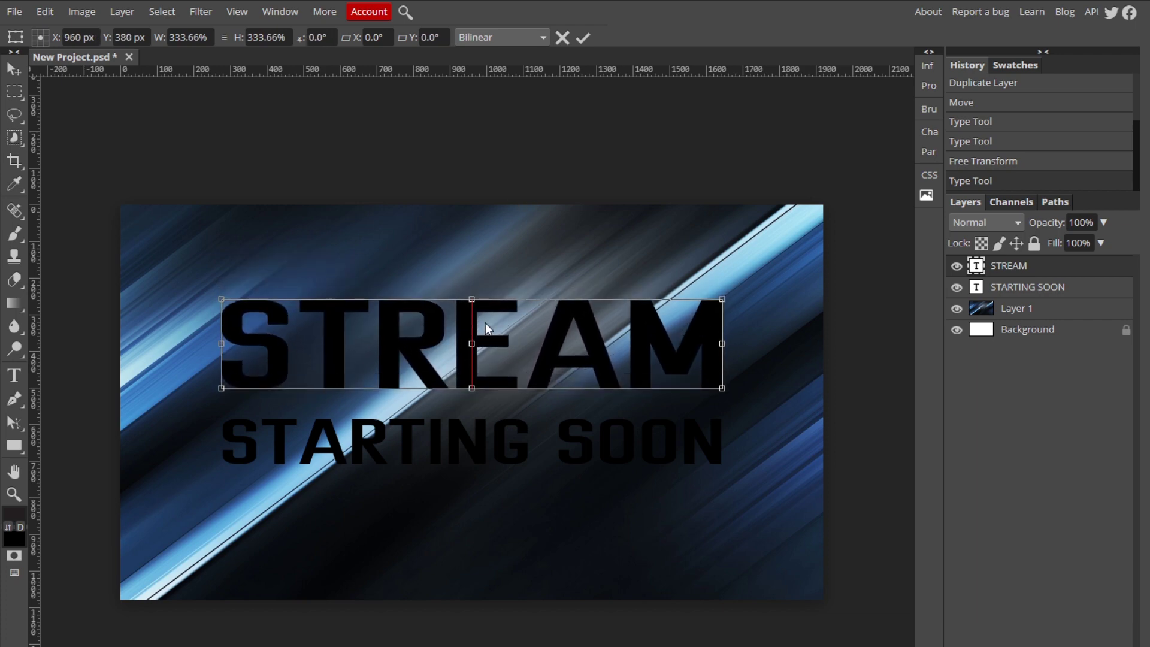
click(583, 38)
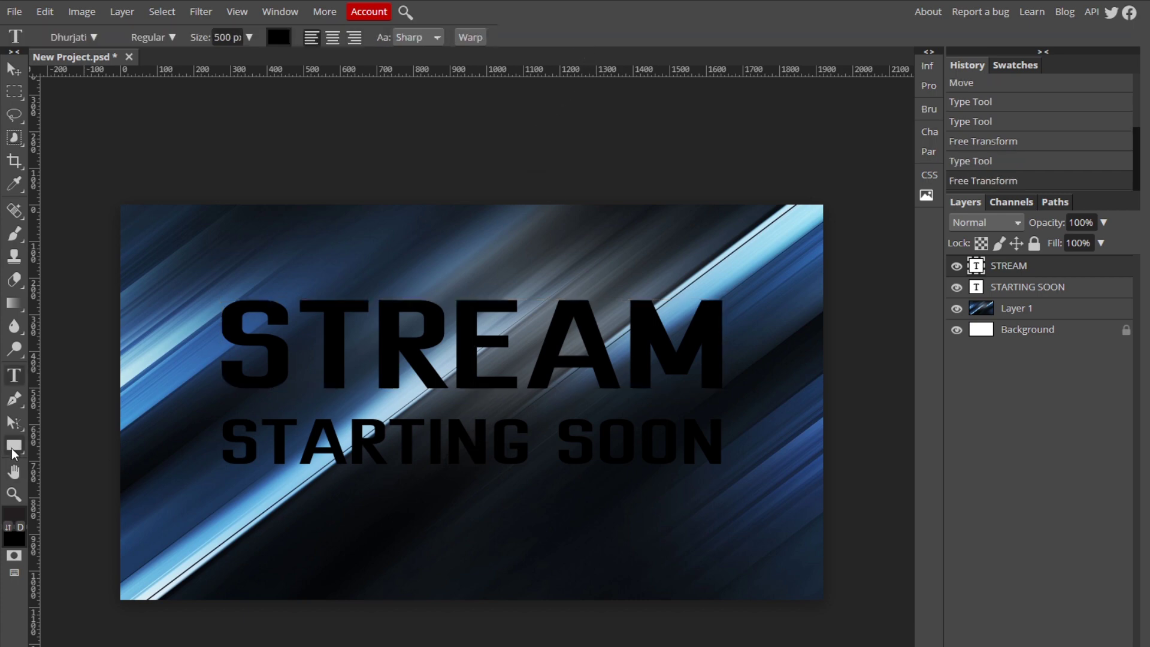
Draw a thin white-filled rectangle bar between STREAM and STARTING SOON, nudging it slightly down
click(14, 447)
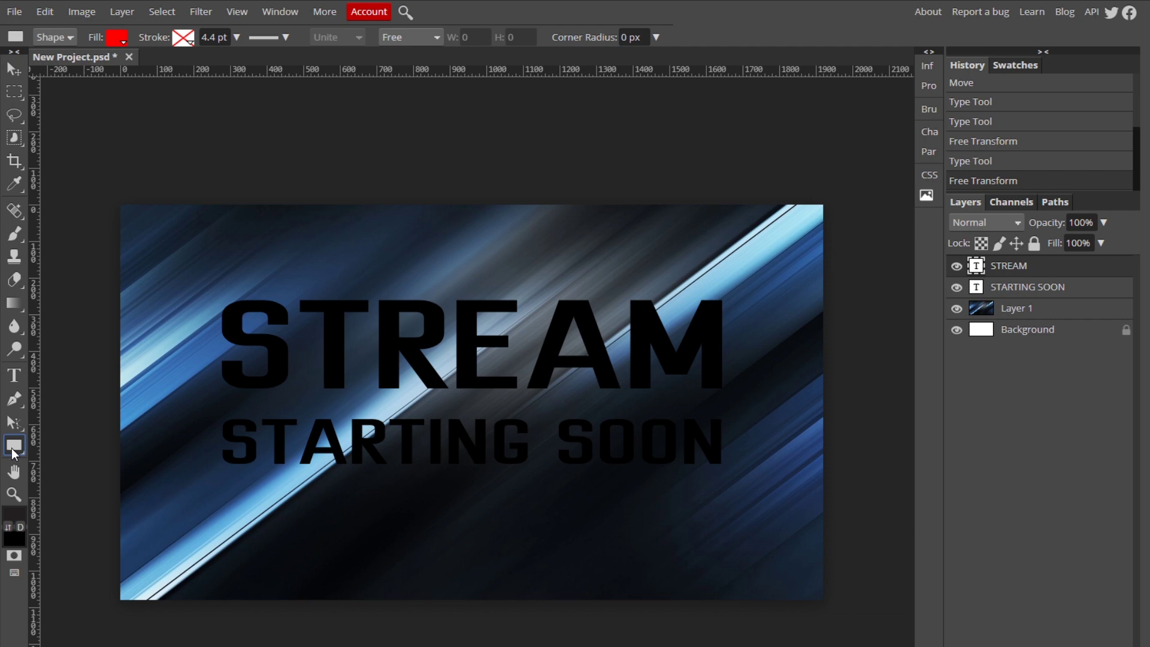
right_click(14, 450)
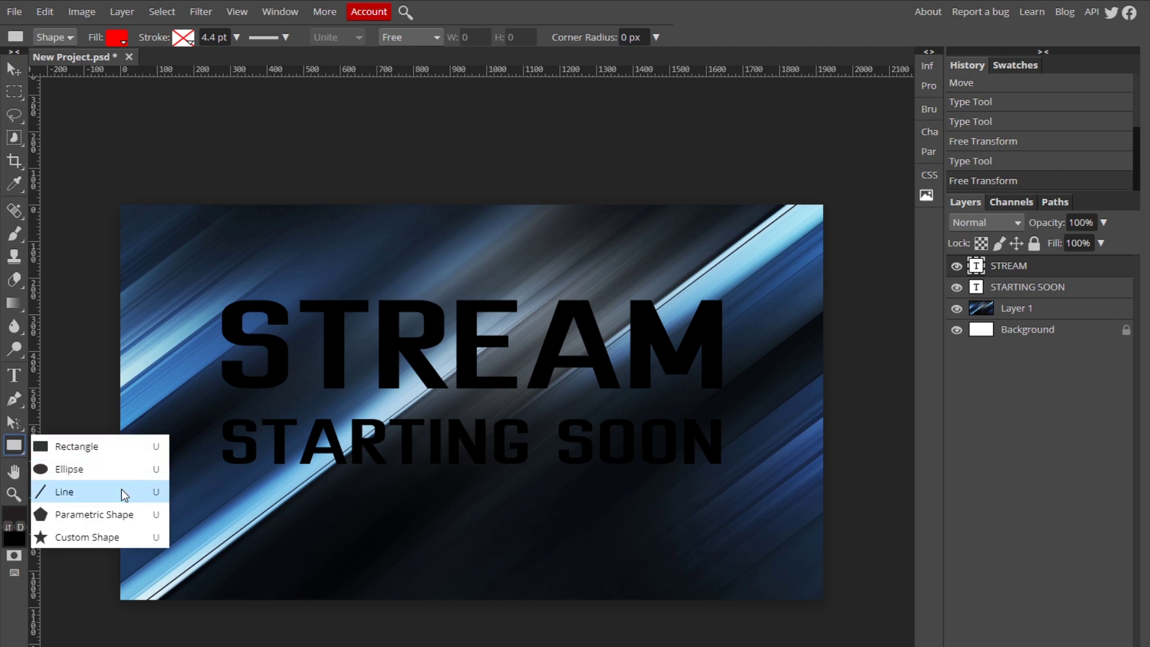
click(141, 449)
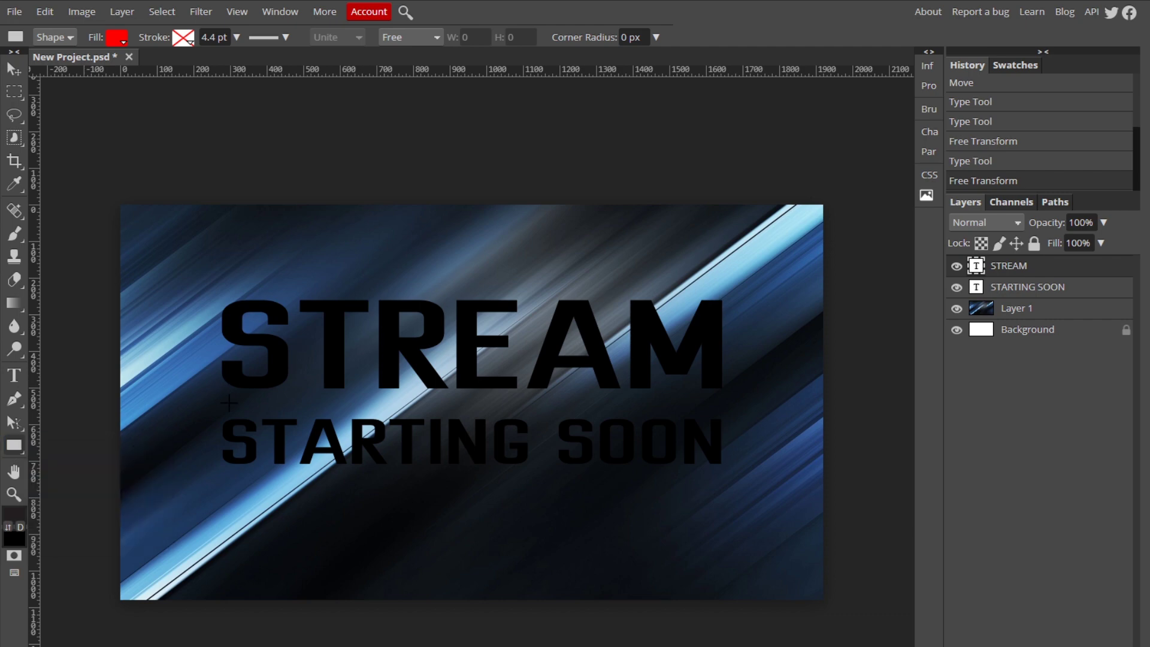
click(118, 40)
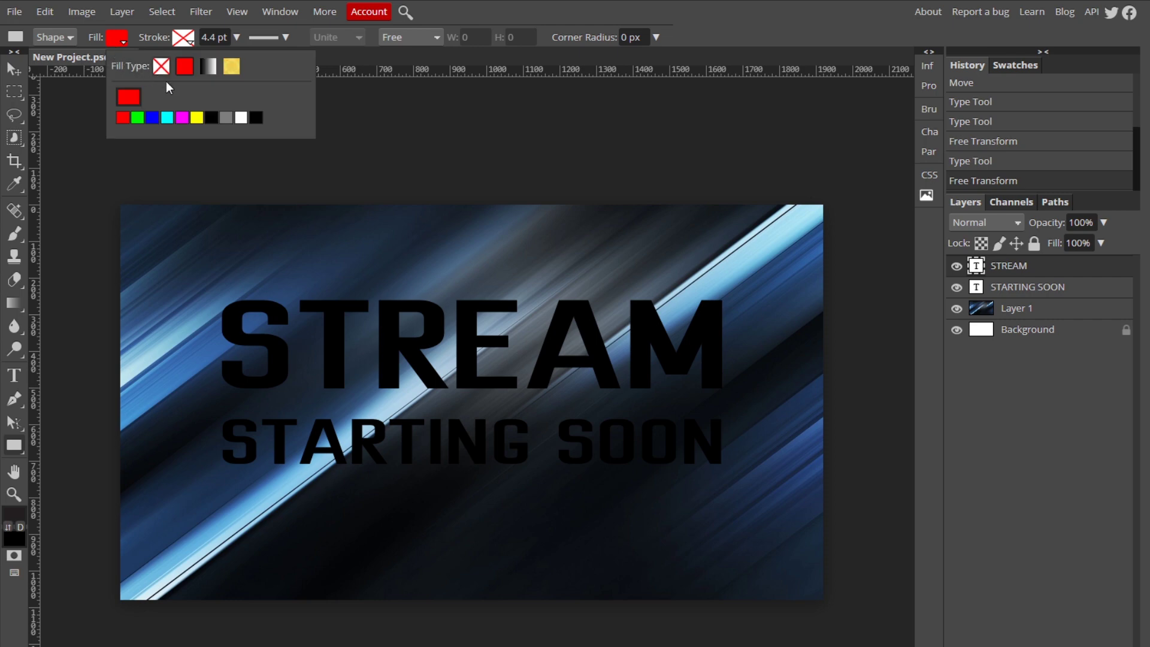
click(241, 118)
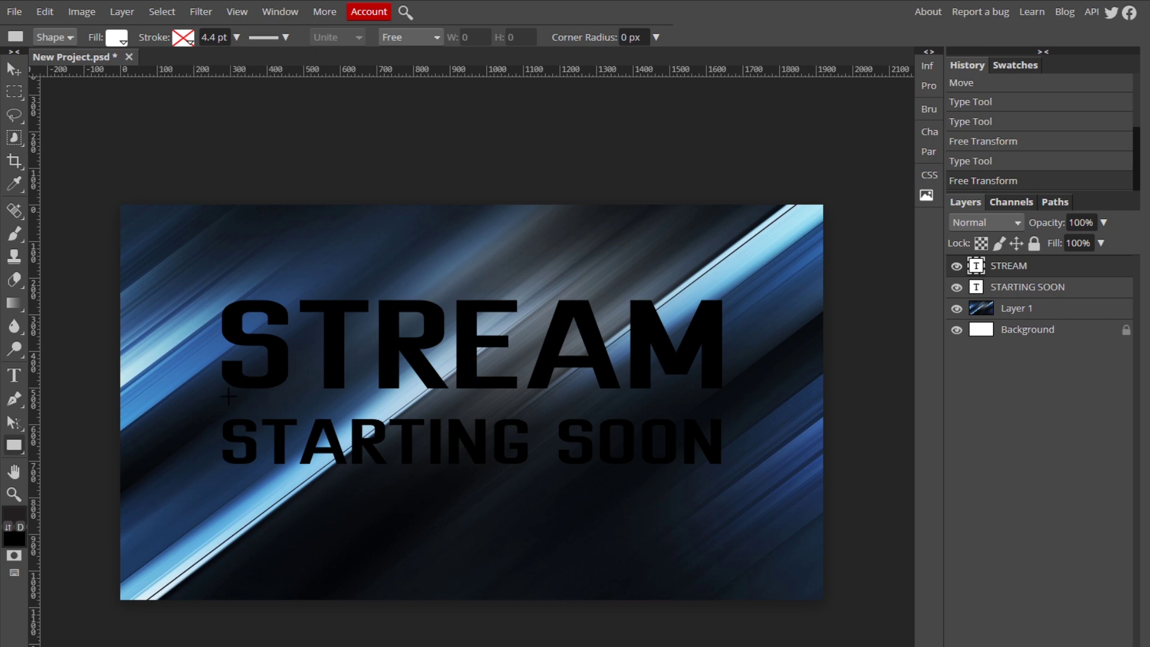
drag(224, 397, 722, 404)
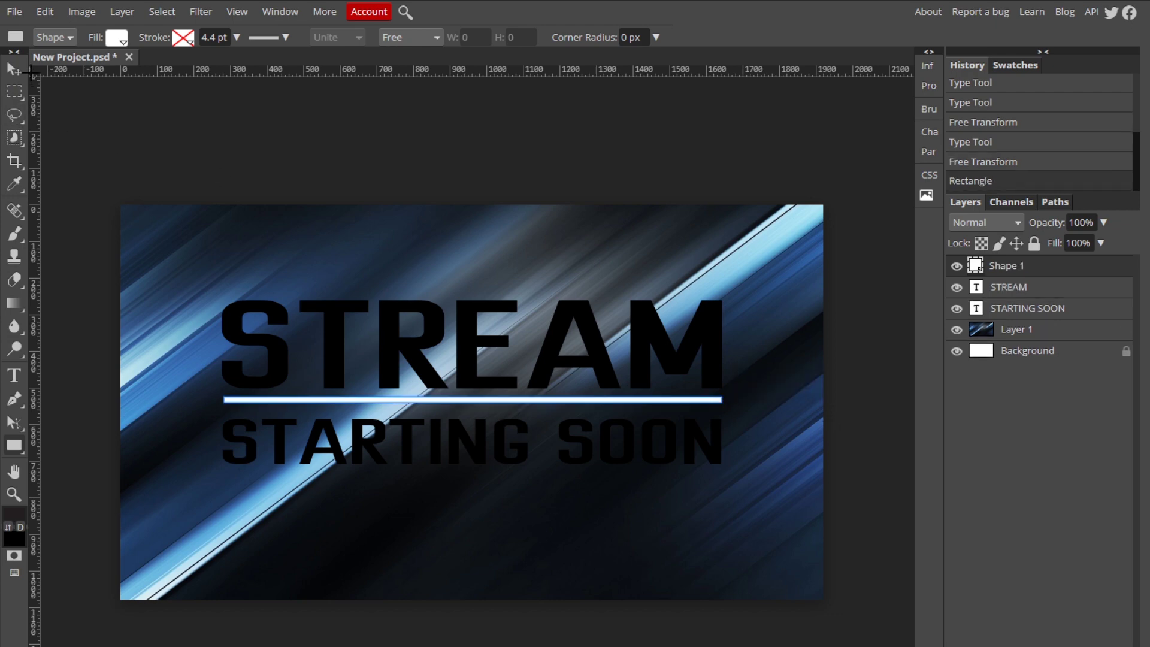
click(13, 69)
drag(478, 400, 476, 403)
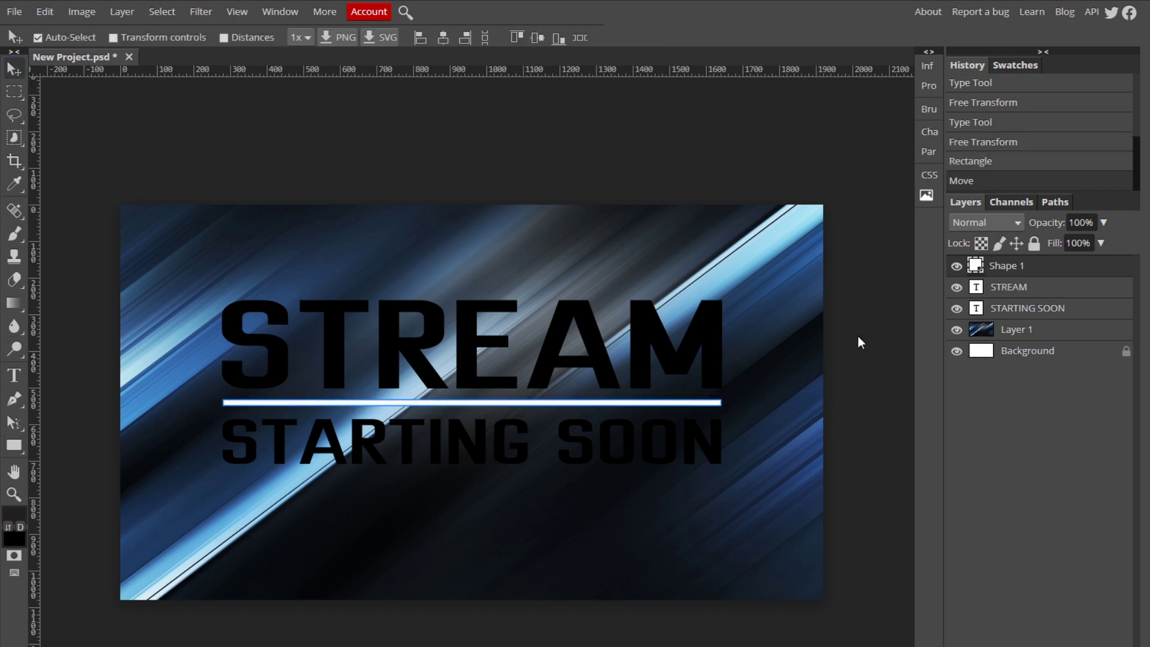
Add a Gradient Overlay effect to the STREAM text layer
click(1103, 291)
double_click(1103, 292)
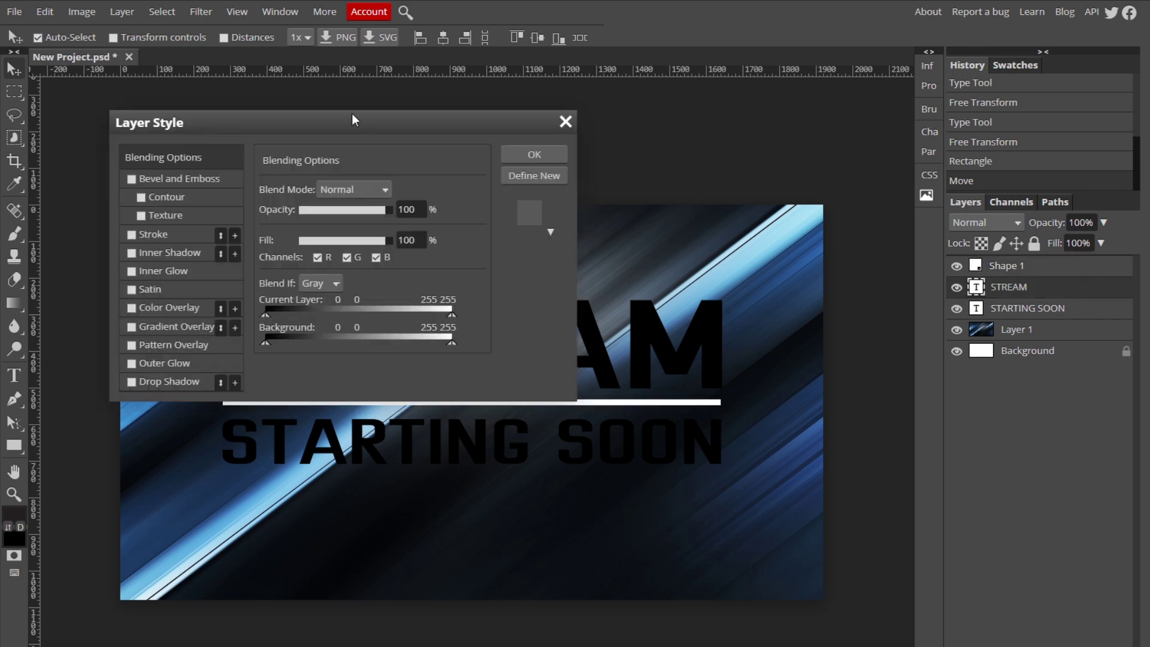
drag(351, 125, 929, 111)
click(709, 313)
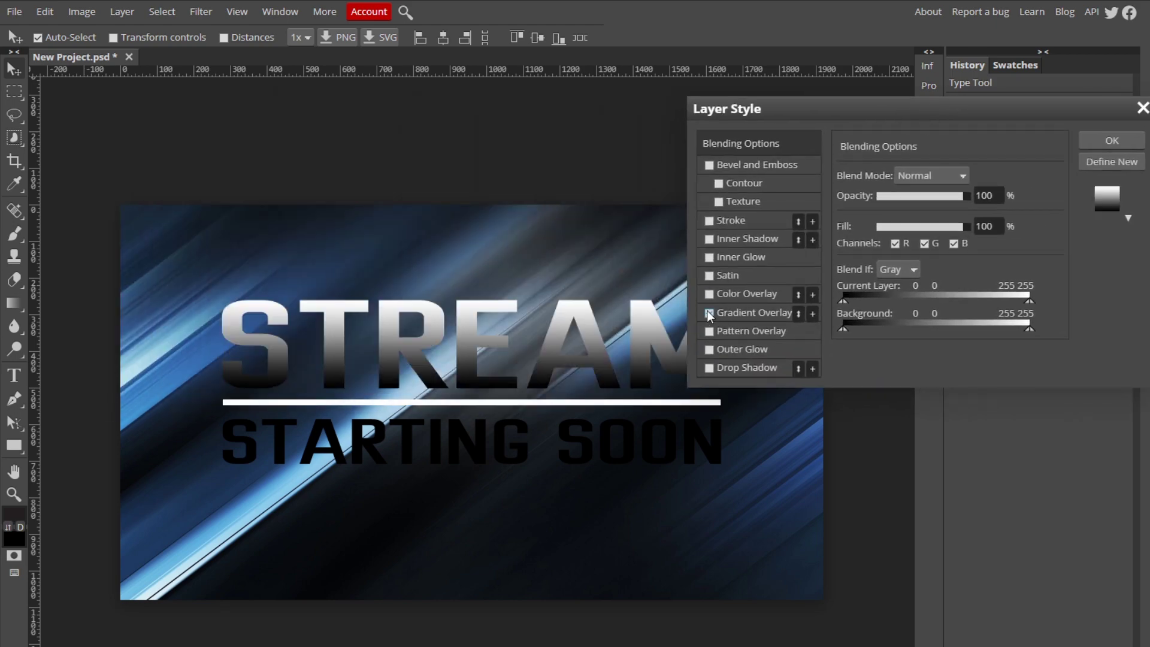
click(738, 315)
click(886, 213)
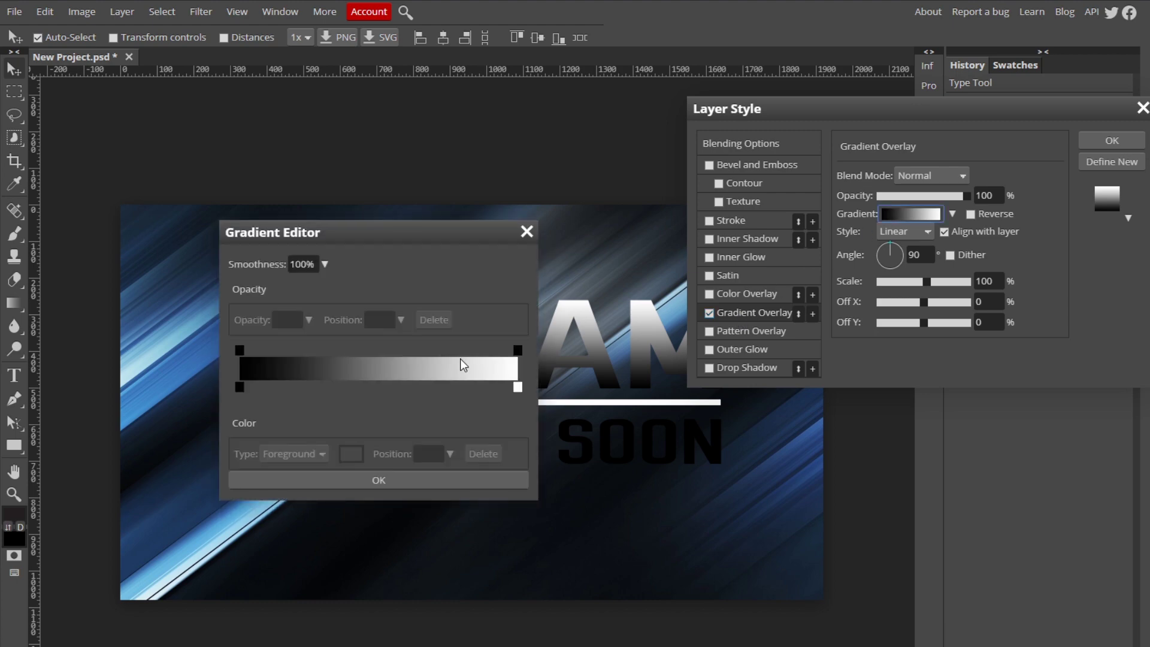
Set the gradient's left stop colour to a deep blue
double_click(238, 387)
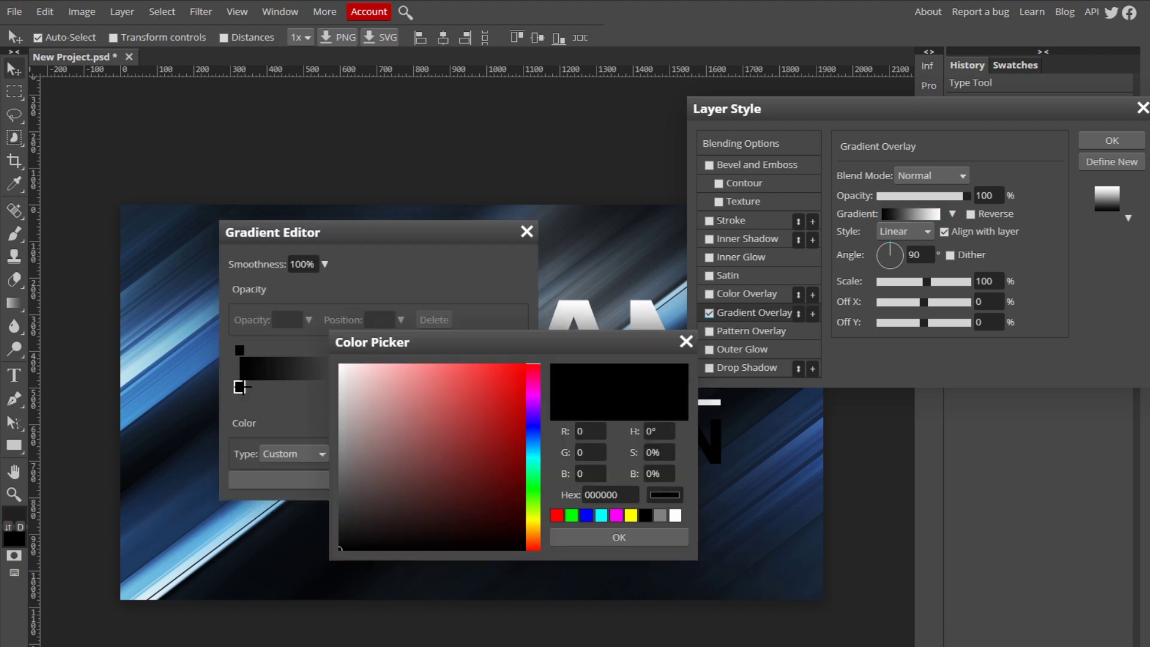
click(532, 441)
click(427, 380)
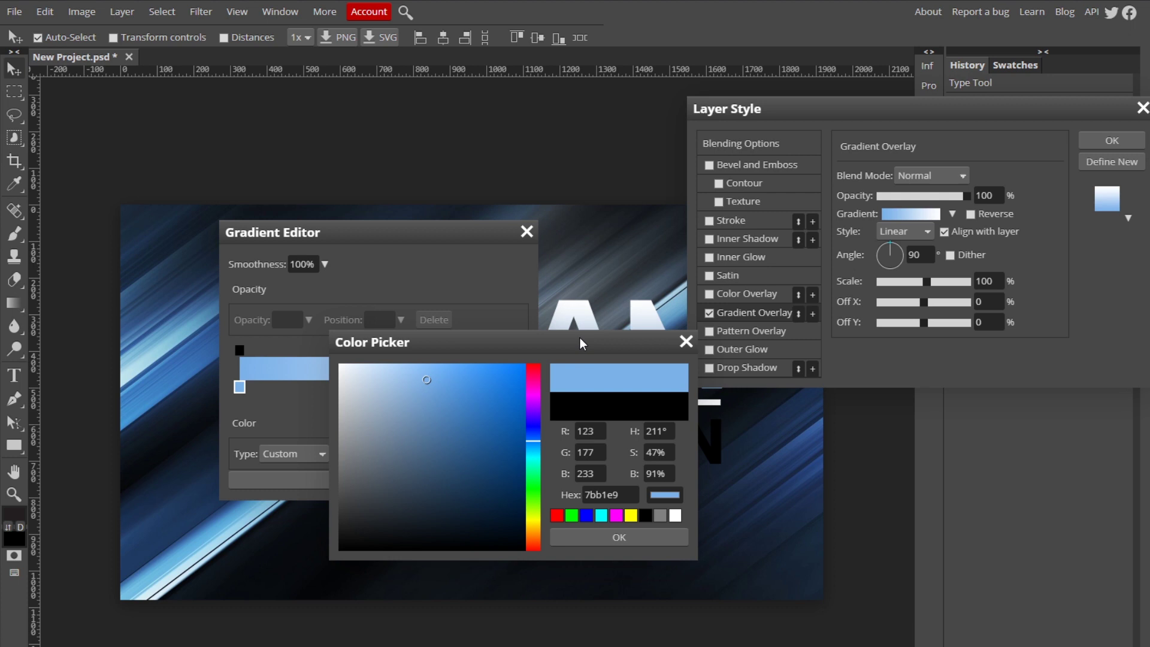
drag(580, 336, 1009, 422)
drag(945, 520, 946, 525)
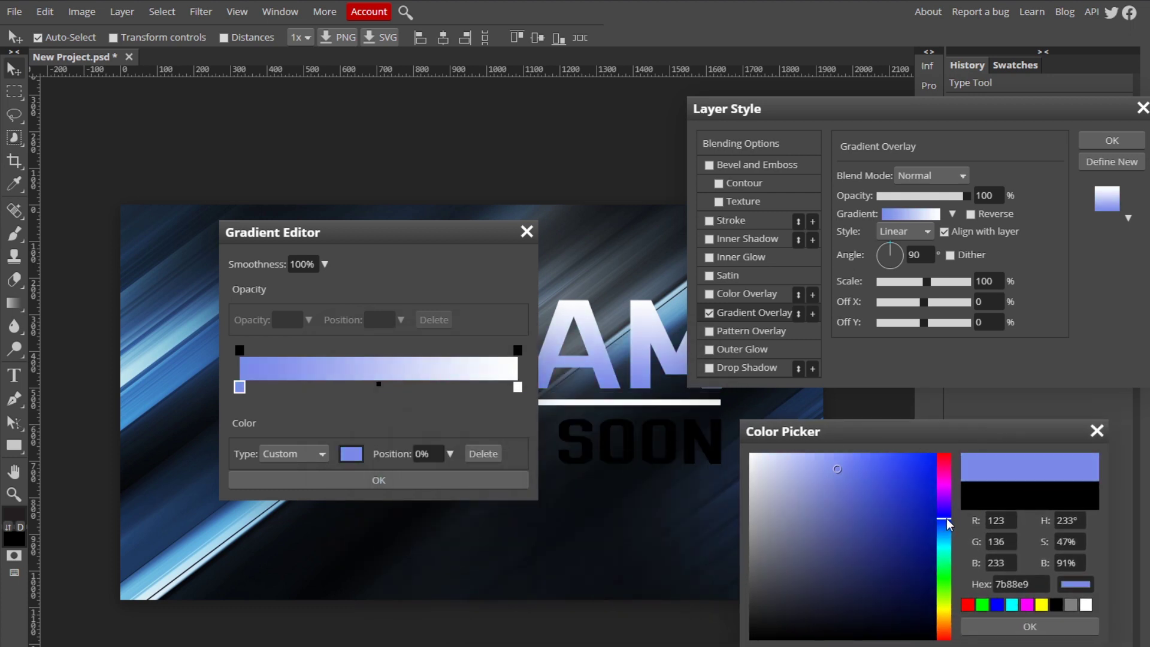
click(851, 500)
click(927, 496)
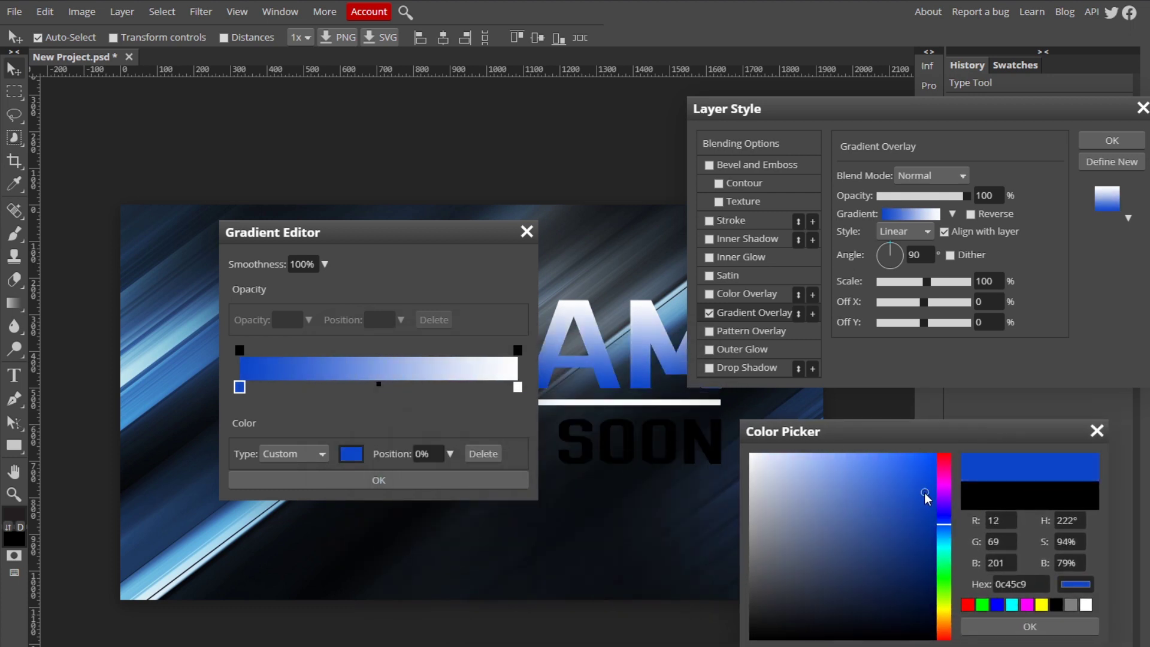
click(914, 487)
click(1060, 626)
Set the gradient's right stop to light blue and confirm the gradient
click(517, 387)
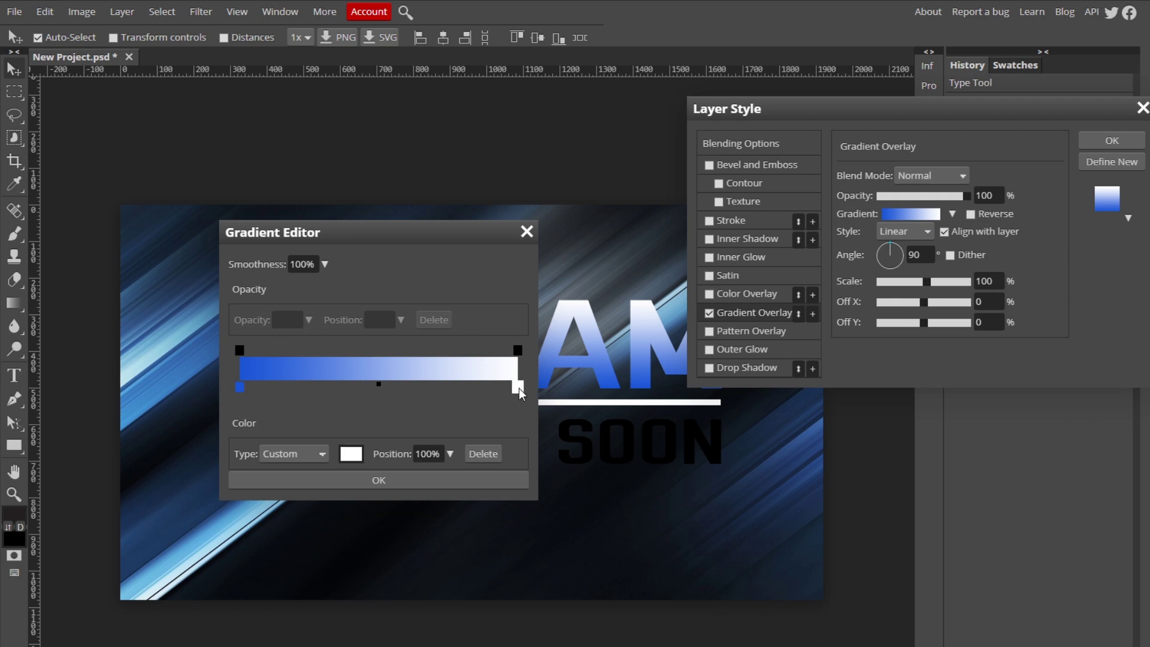
click(517, 387)
click(856, 457)
click(856, 458)
click(842, 454)
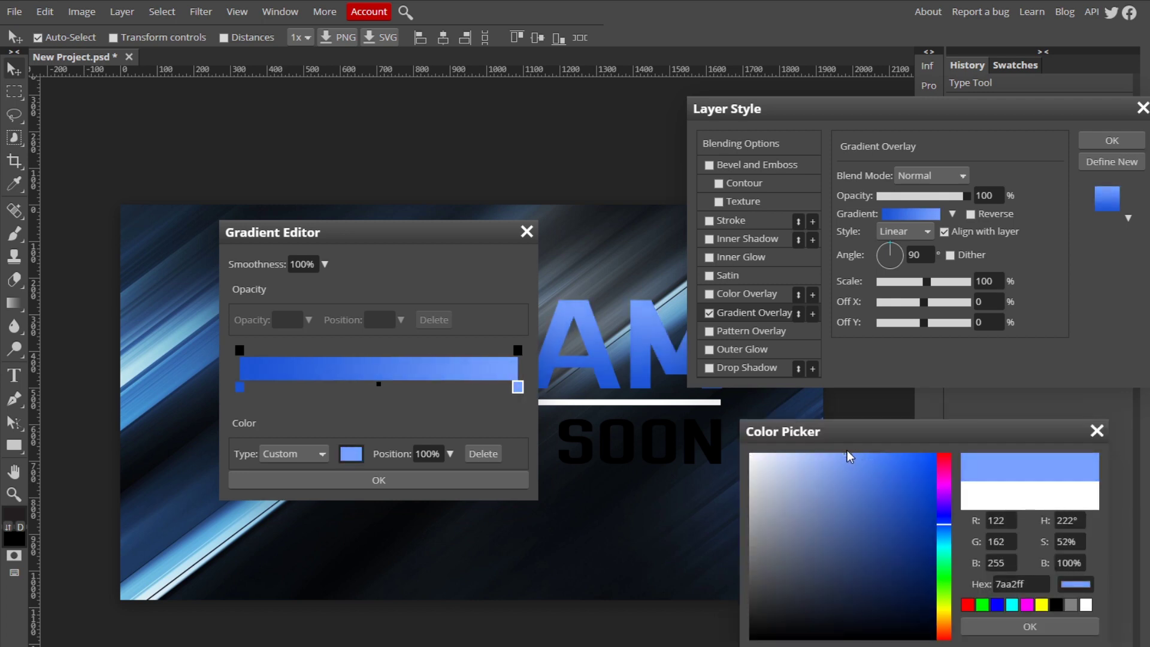
click(1050, 625)
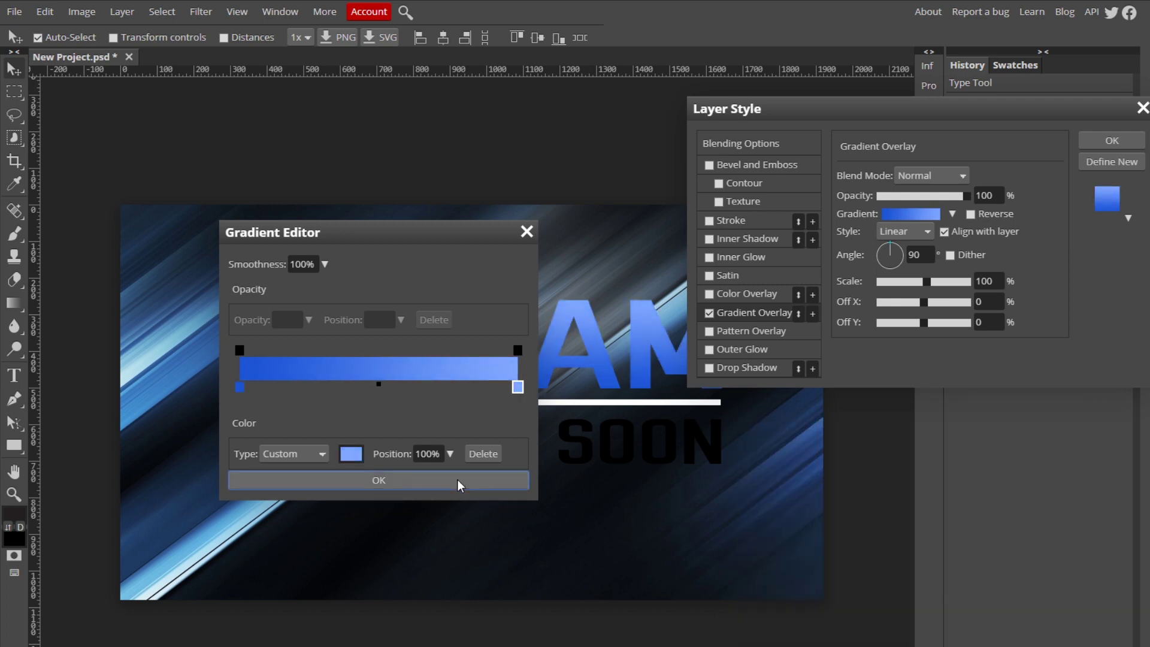
click(458, 480)
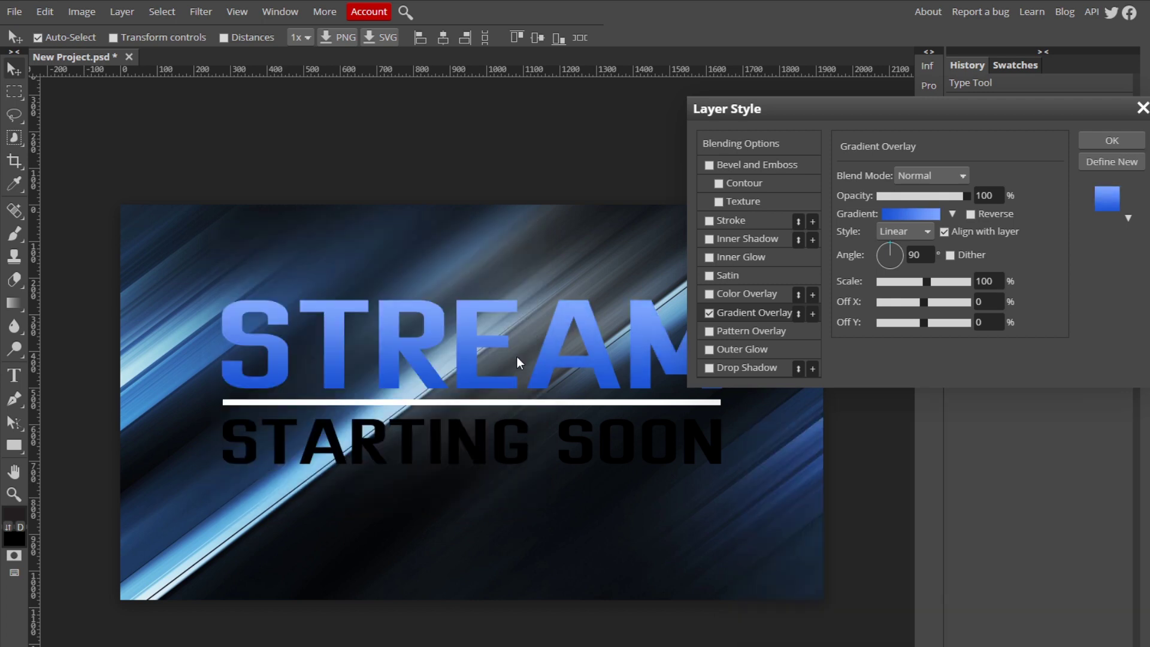
Give STREAM a white 13 px stroke
click(709, 221)
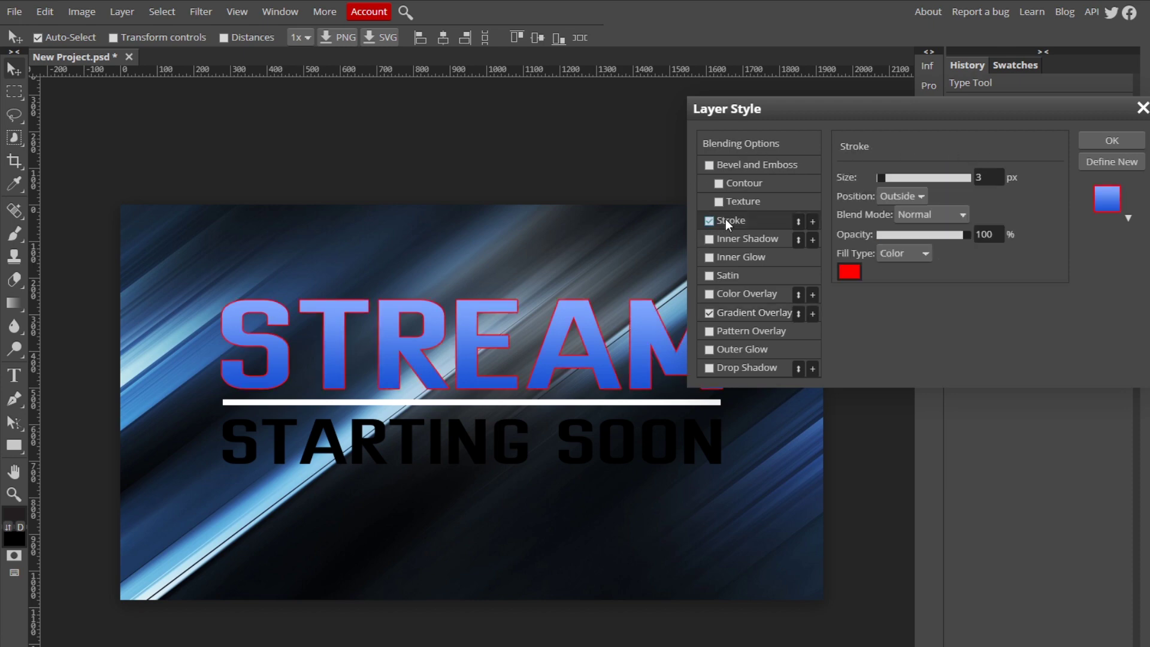
click(847, 274)
drag(773, 473, 754, 452)
click(1030, 626)
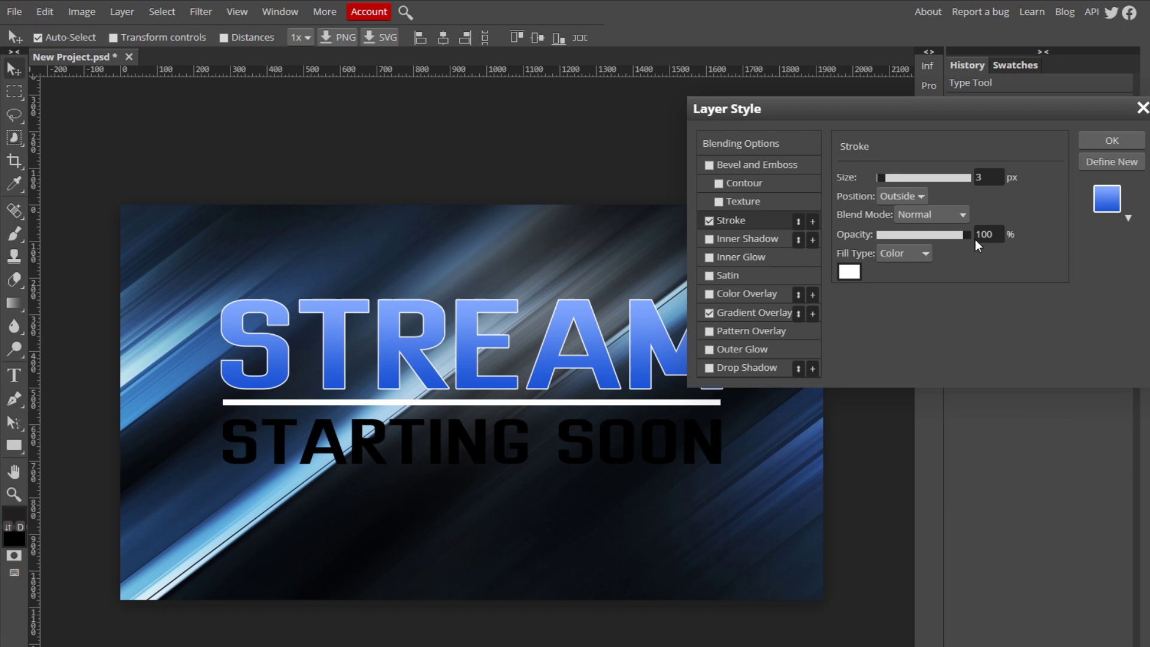
drag(891, 174, 886, 175)
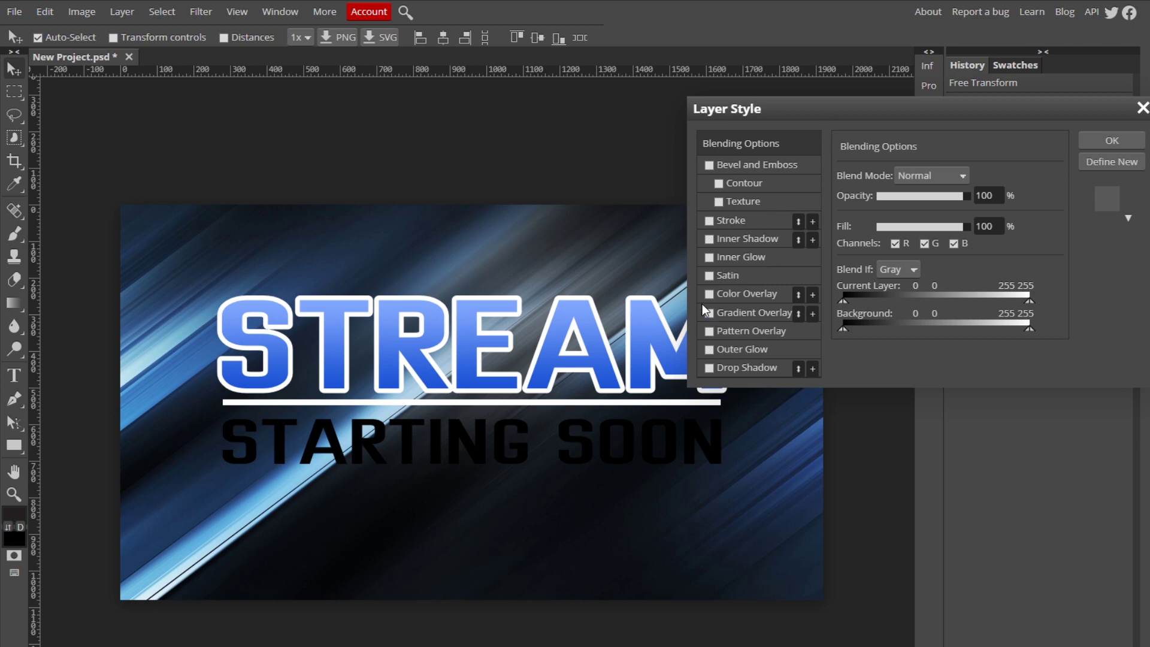
Apply the same blue gradient overlay and white stroke to STARTING SOON
click(709, 314)
click(710, 221)
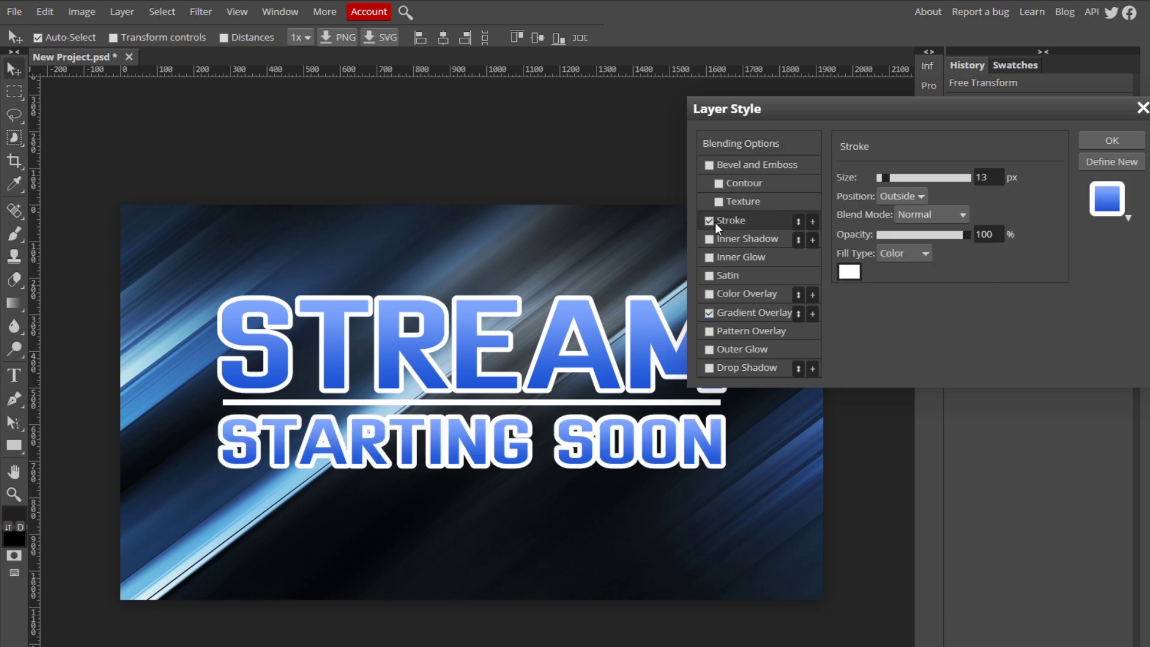
click(1105, 141)
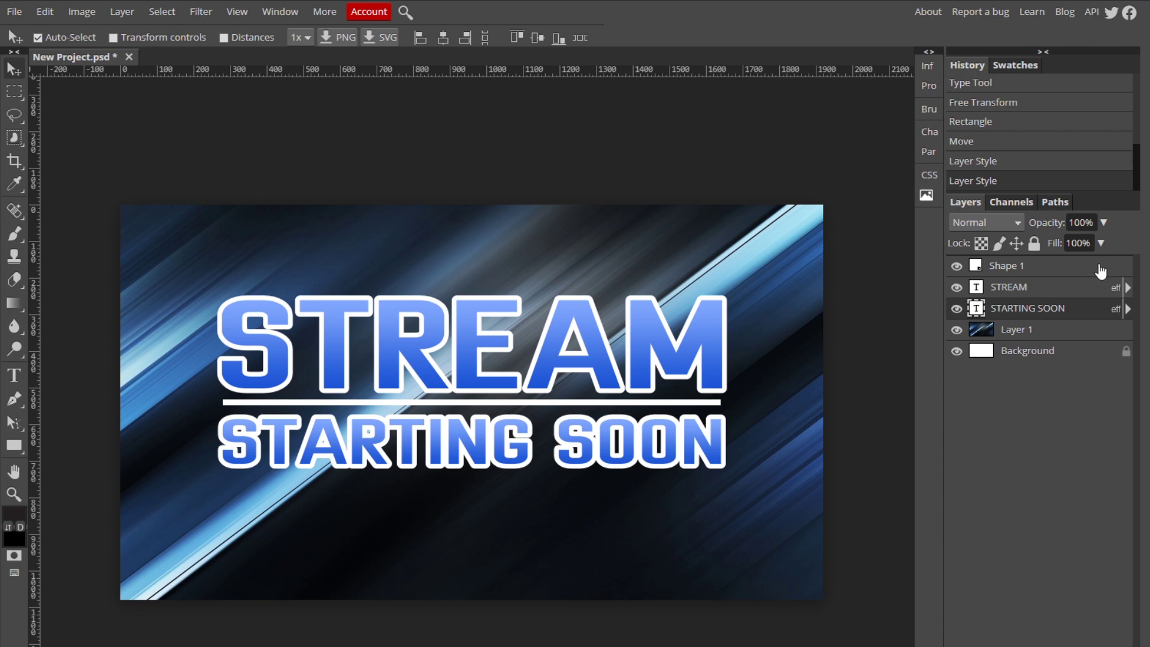
Add Bevel and Emboss to the divider bar with the light angle at about 9°
double_click(1105, 268)
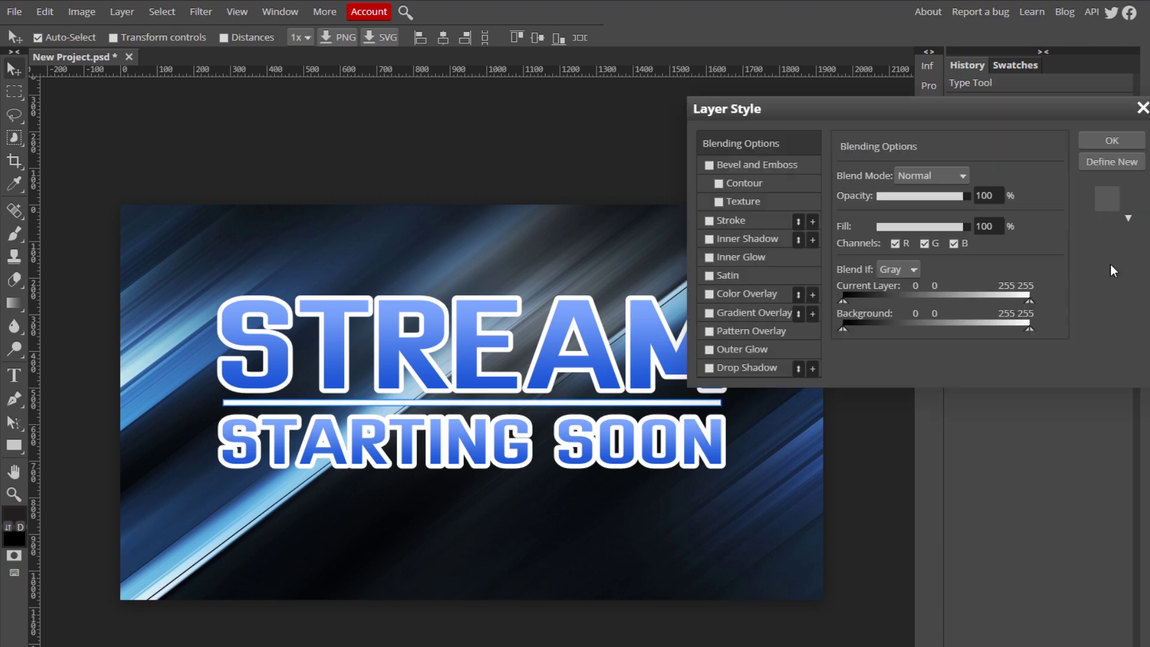
click(709, 164)
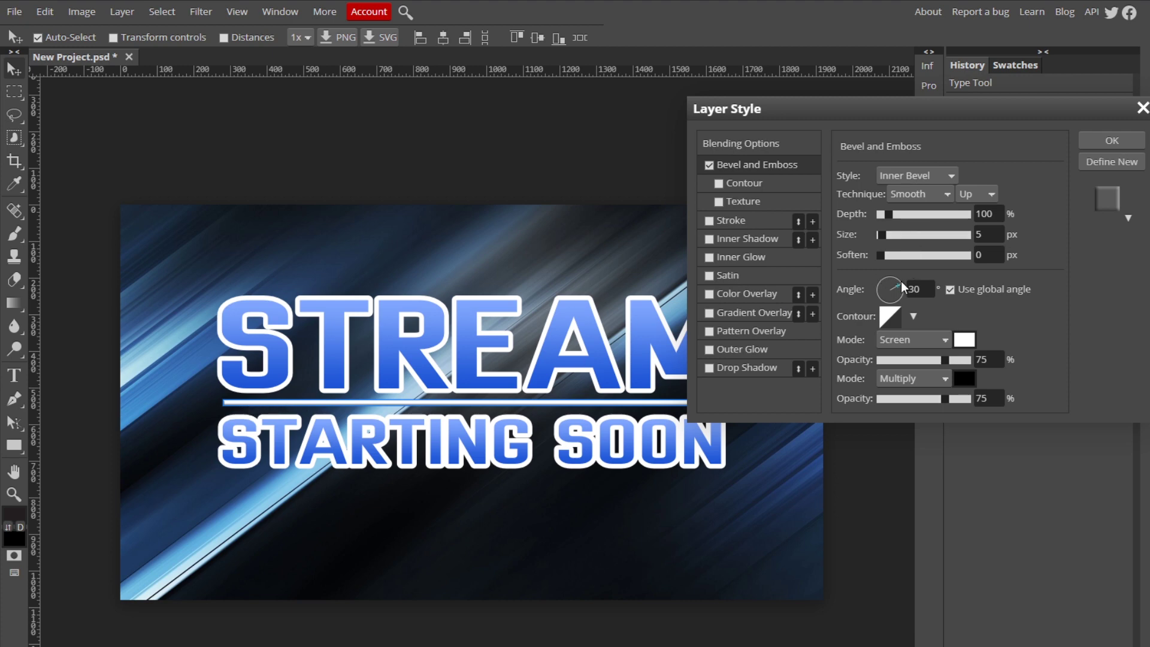
drag(901, 282, 897, 290)
key(Return)
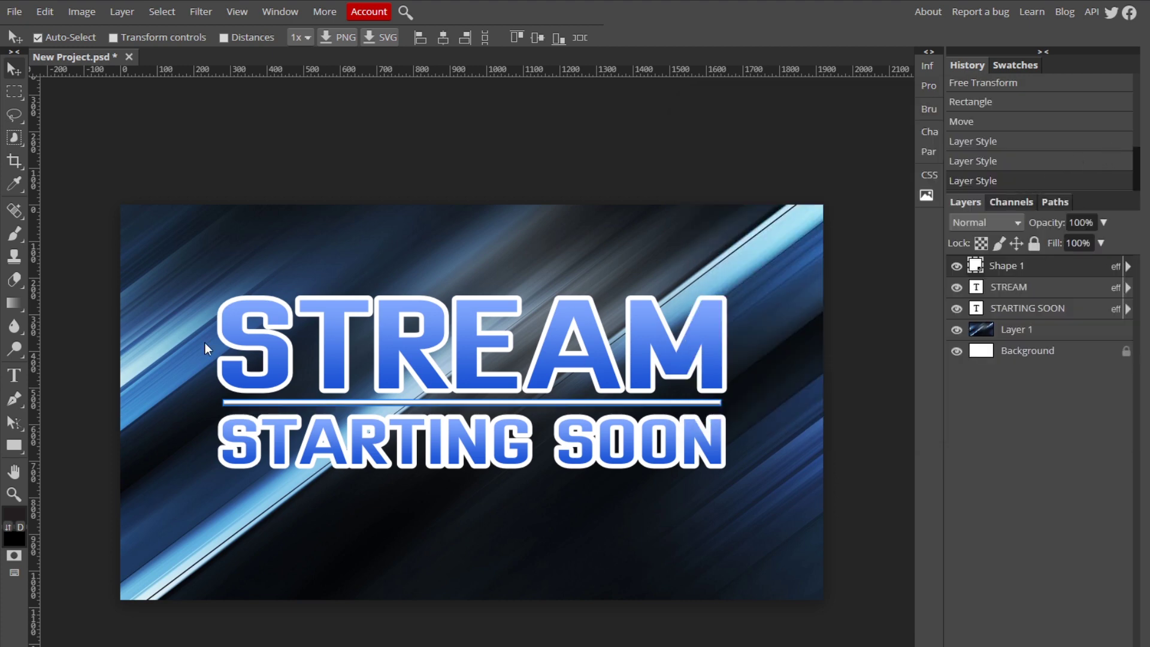
Select the background, divider bar and STREAM layers in turn, ending on the background streak layer
click(284, 239)
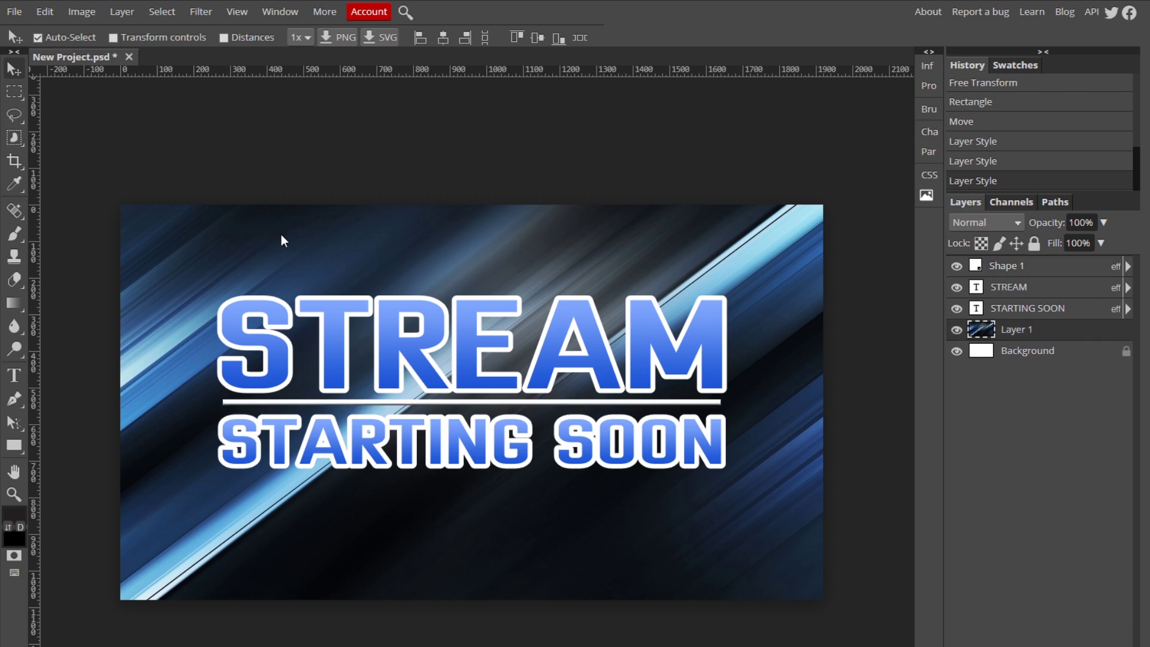
click(488, 404)
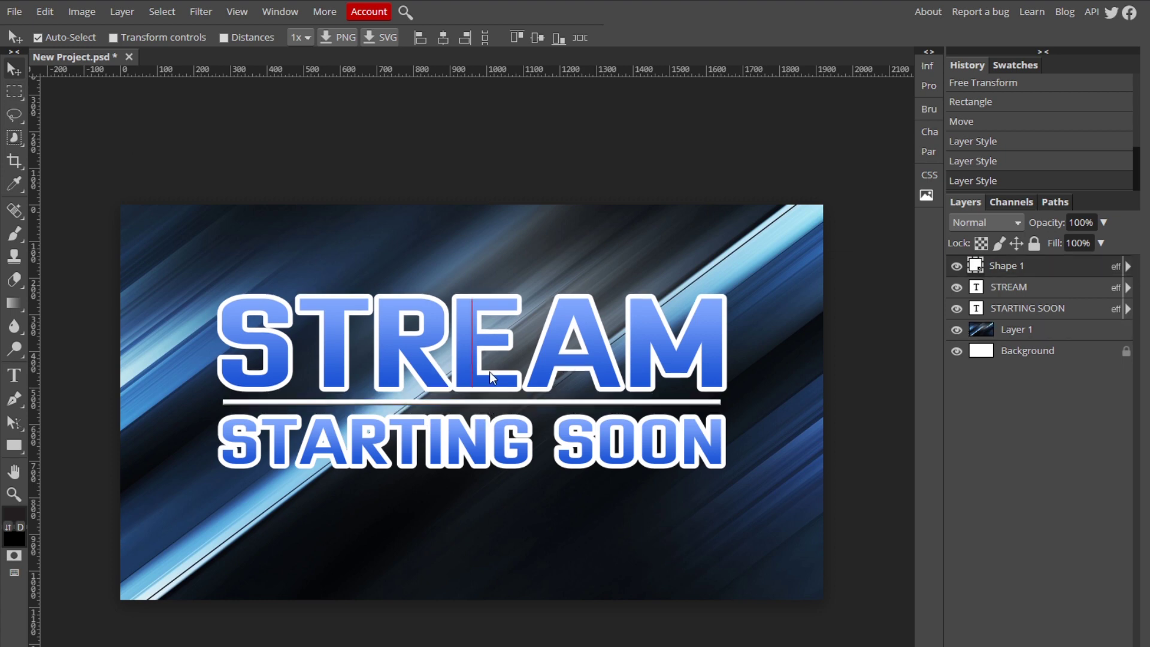
click(490, 372)
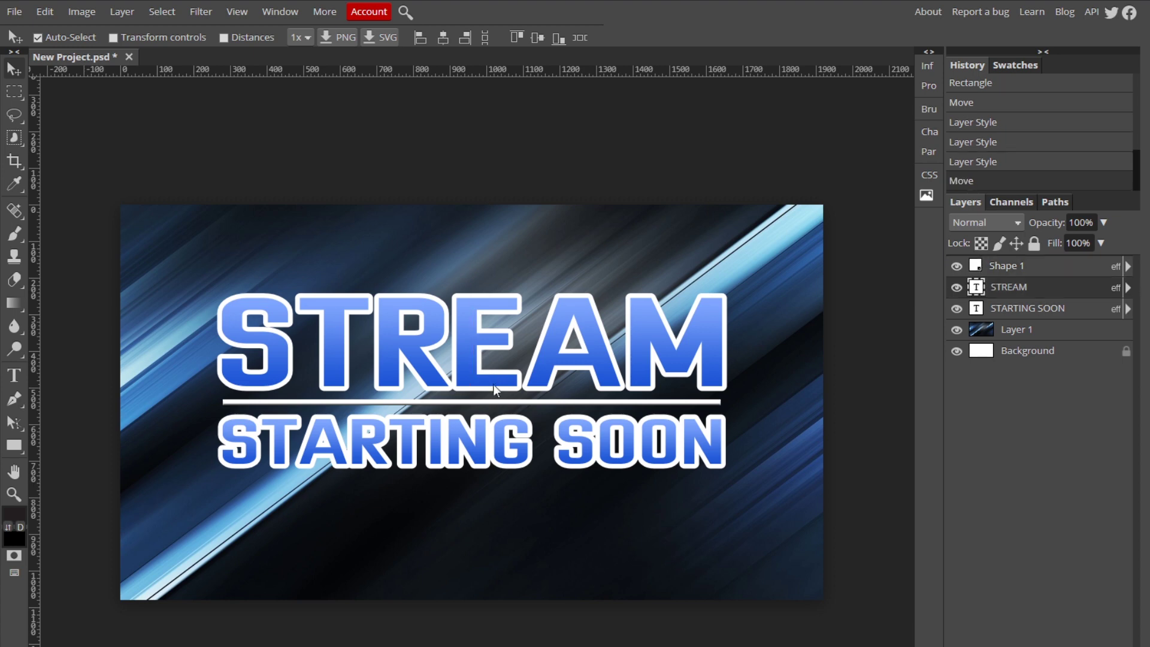
click(804, 152)
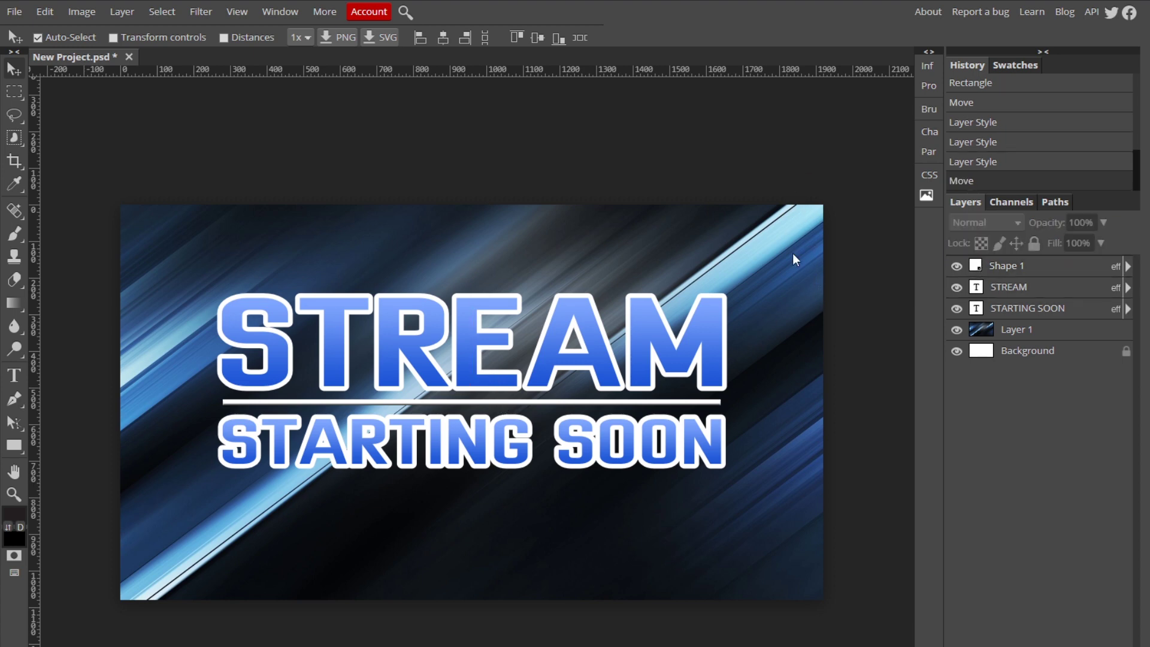
click(793, 256)
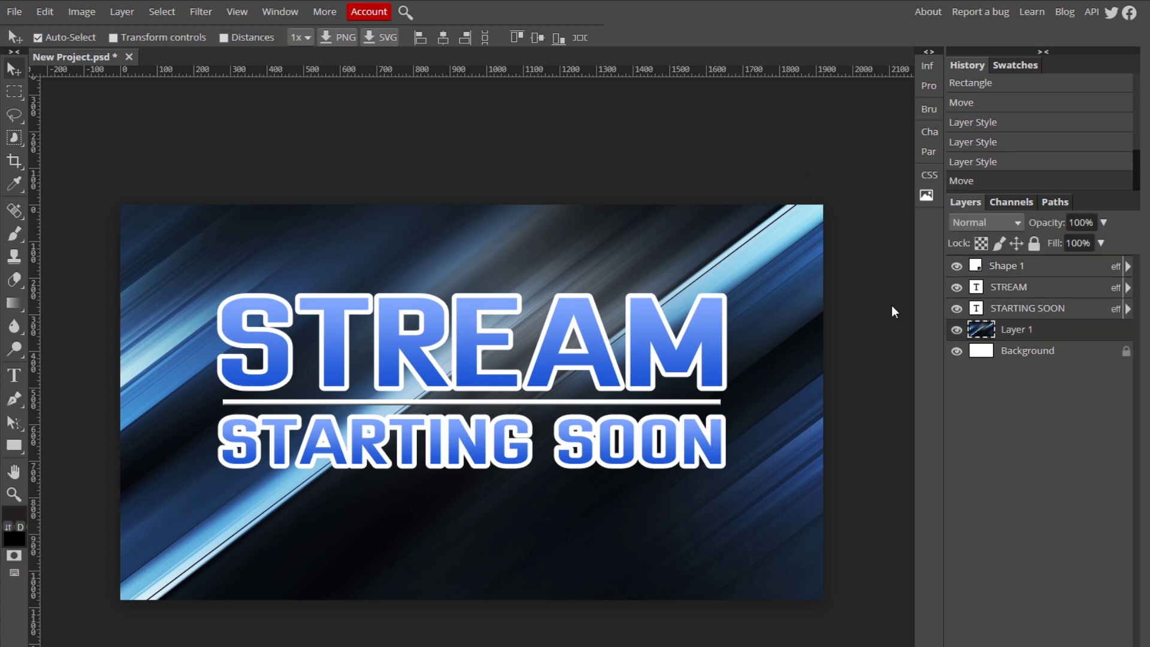
Add a reversed, radial Gradient Overlay to the background streak layer
double_click(1101, 333)
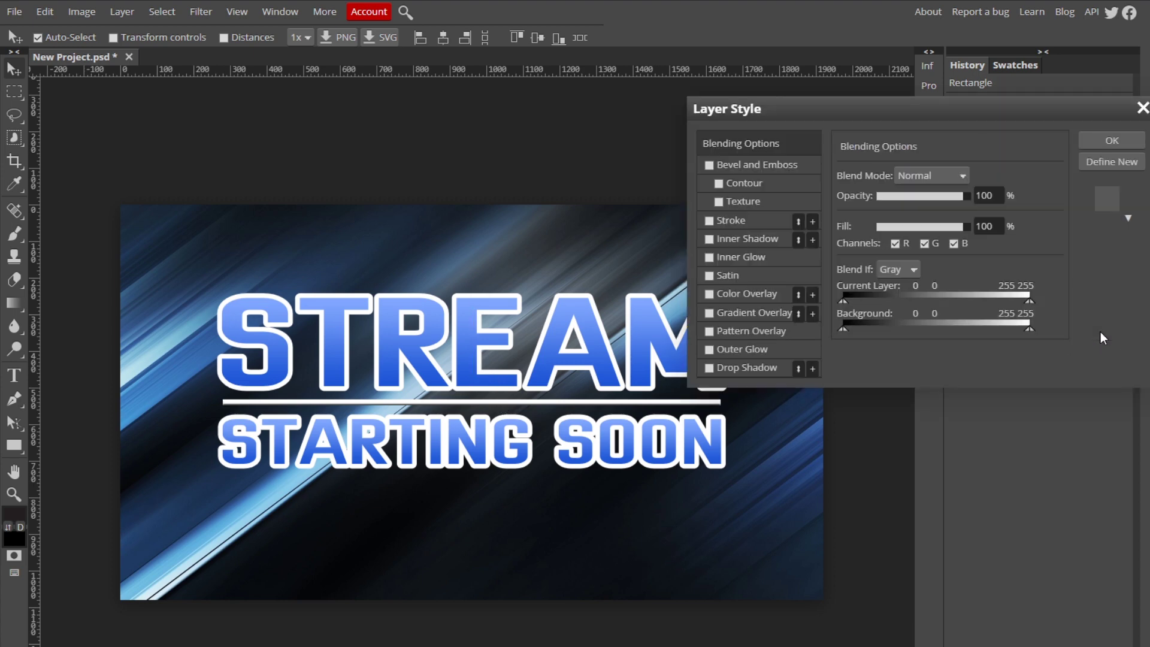
click(710, 313)
click(727, 312)
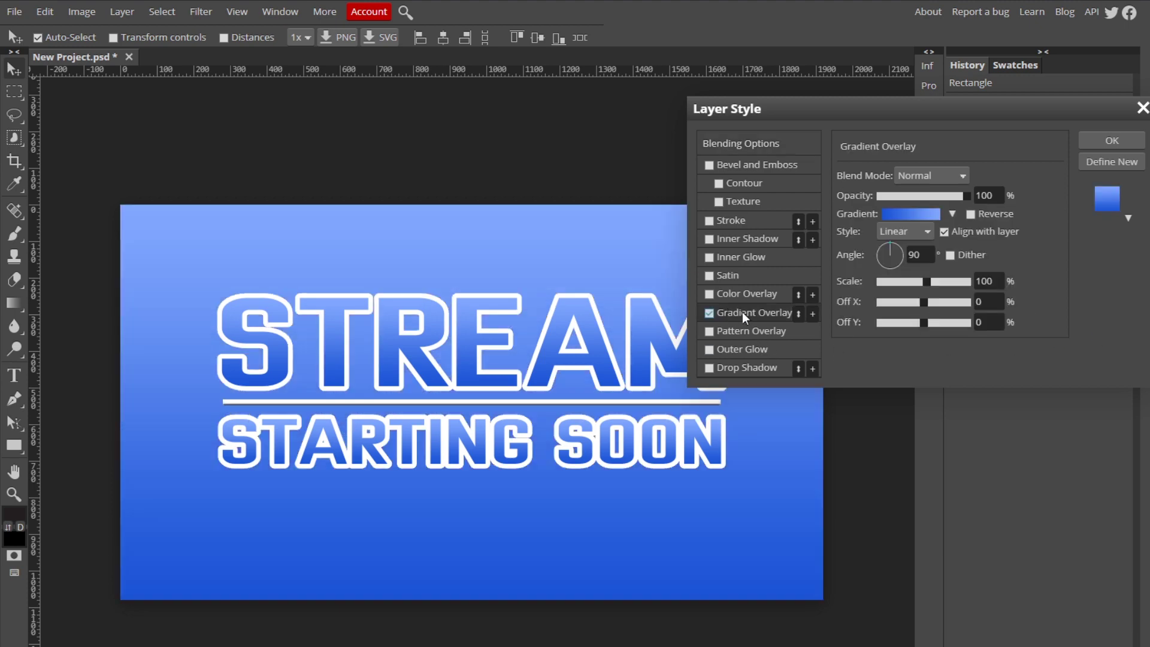
click(971, 214)
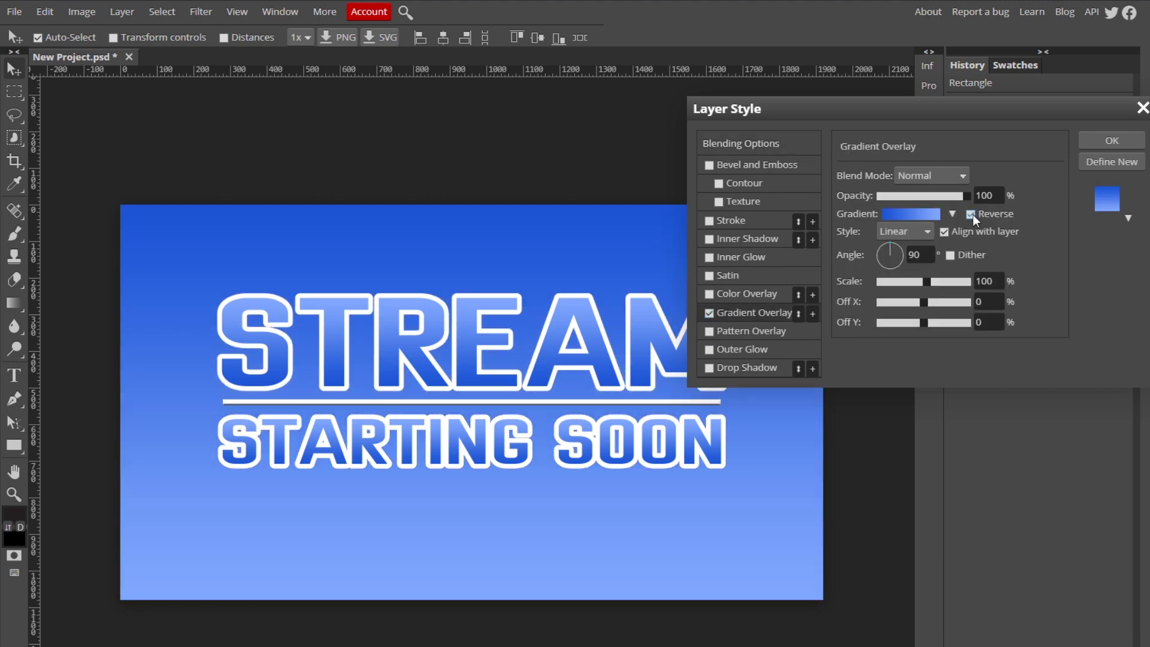
click(890, 234)
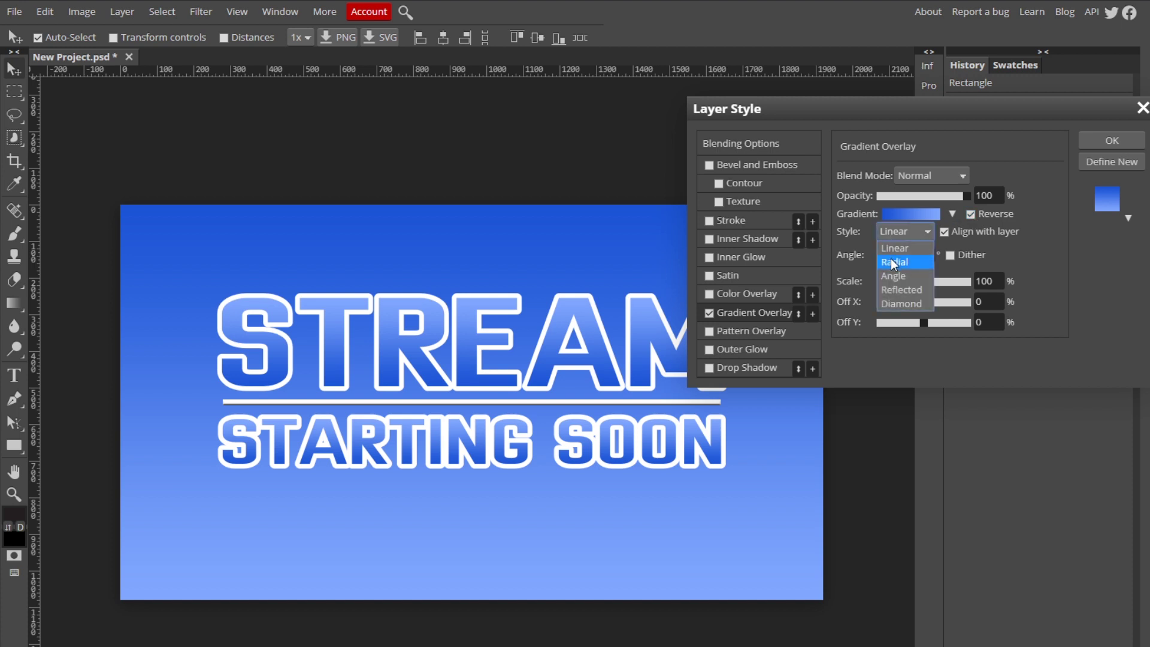
click(893, 261)
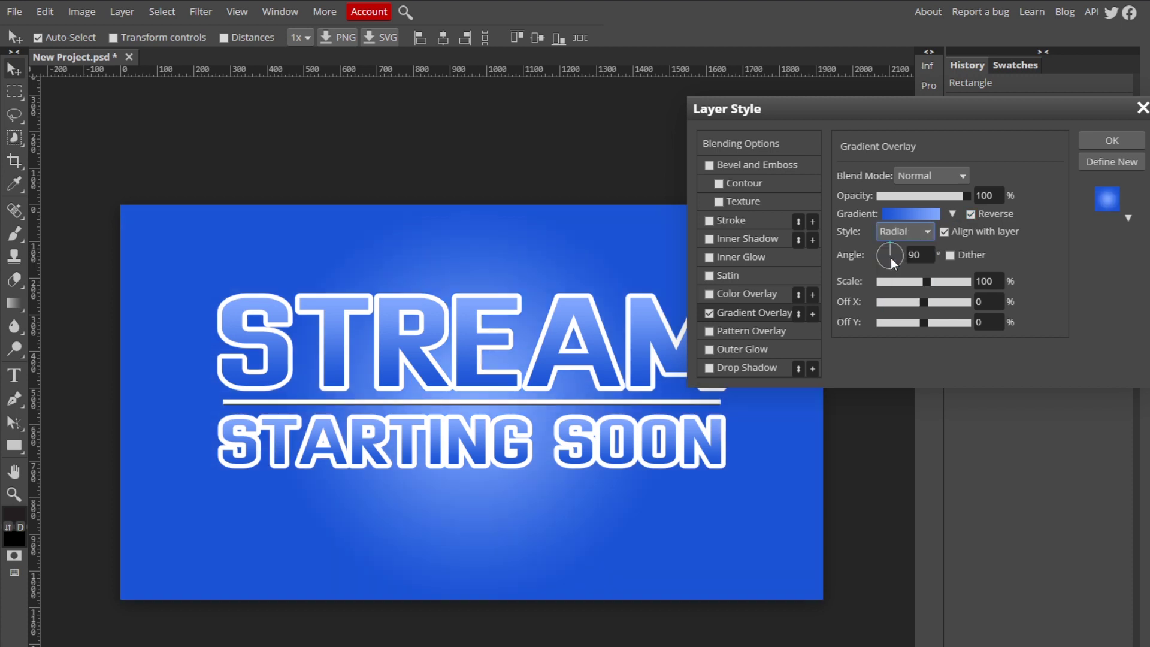
Set the vignette gradient stops to black and white
click(895, 215)
double_click(239, 388)
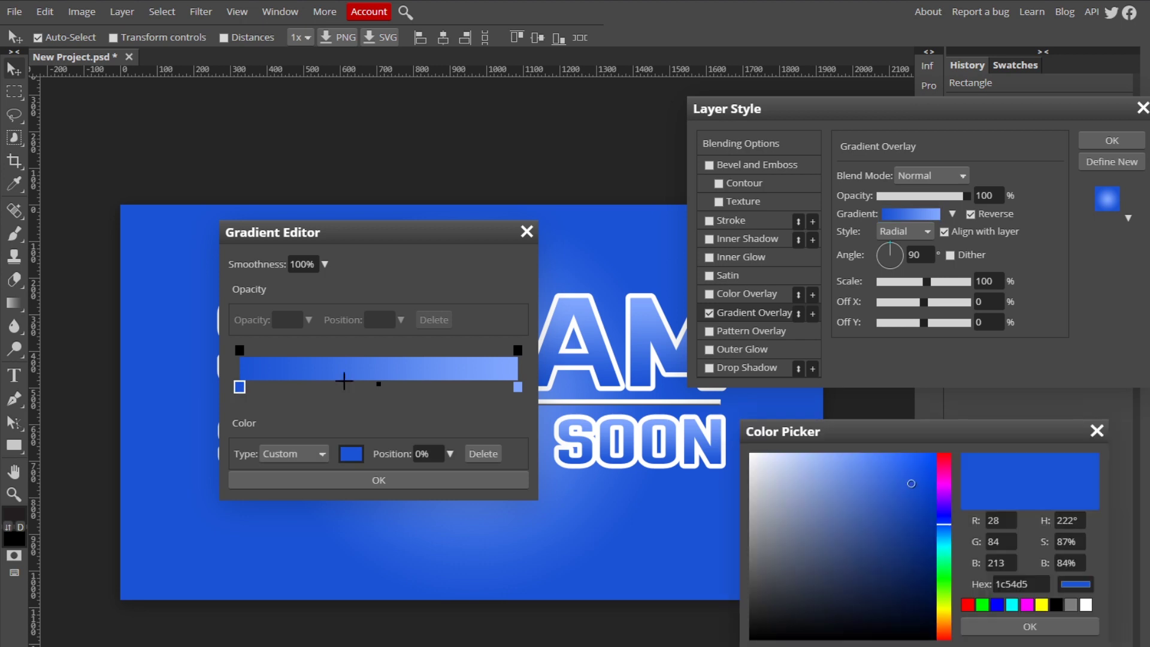
click(751, 639)
click(1037, 636)
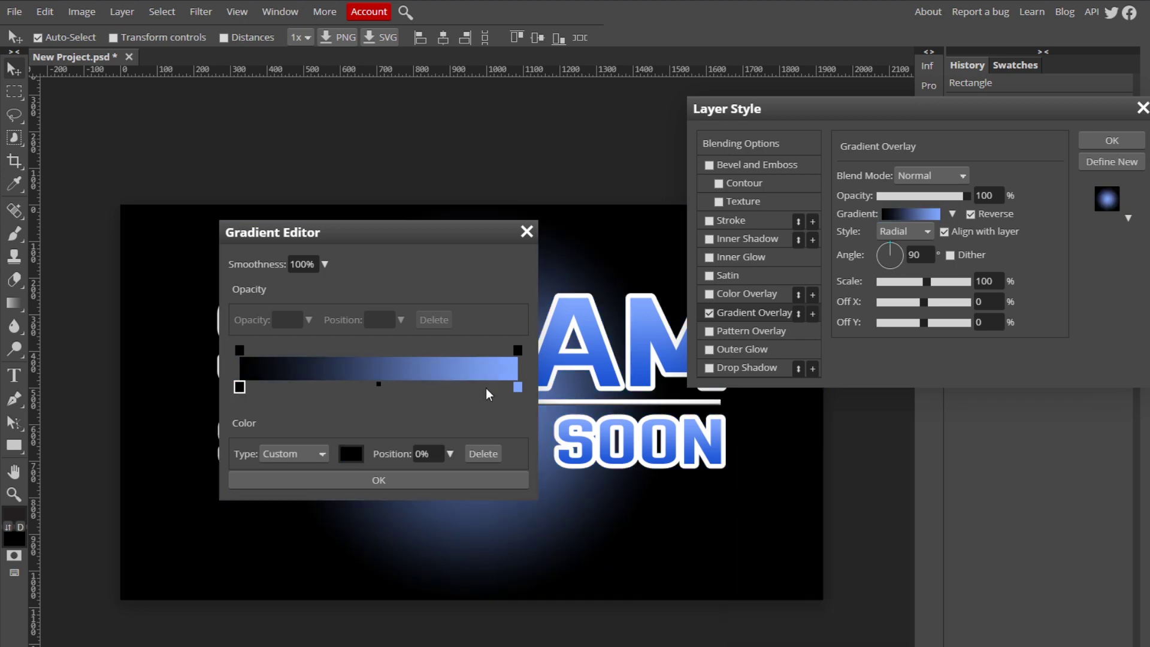
double_click(518, 387)
click(762, 465)
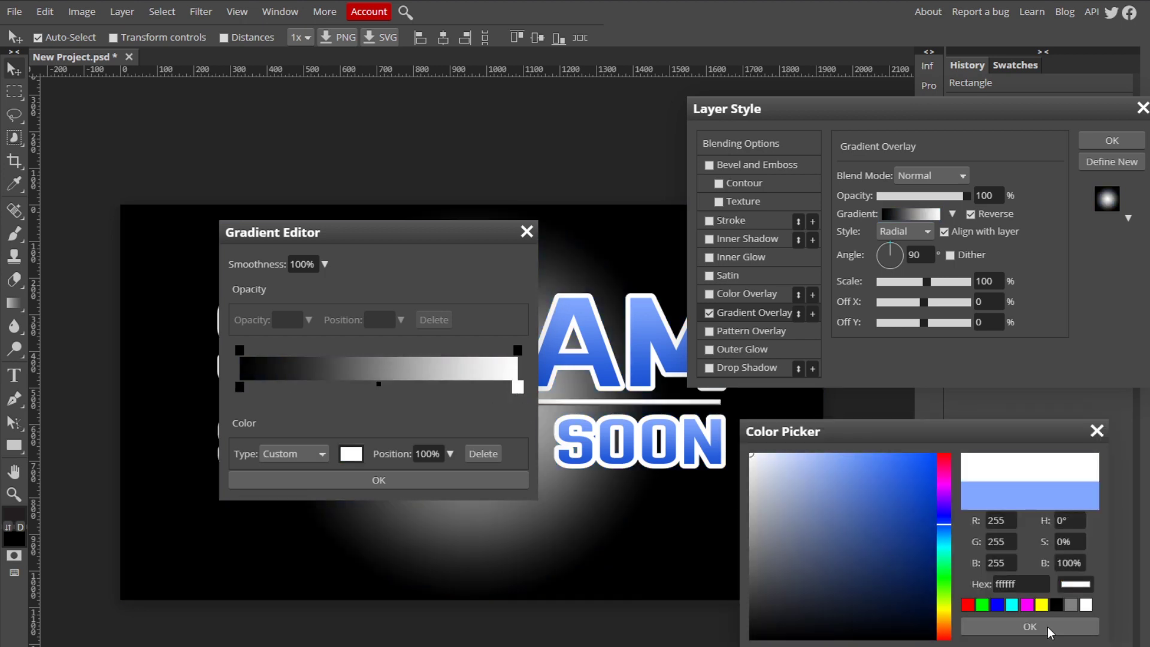
click(1039, 635)
click(459, 475)
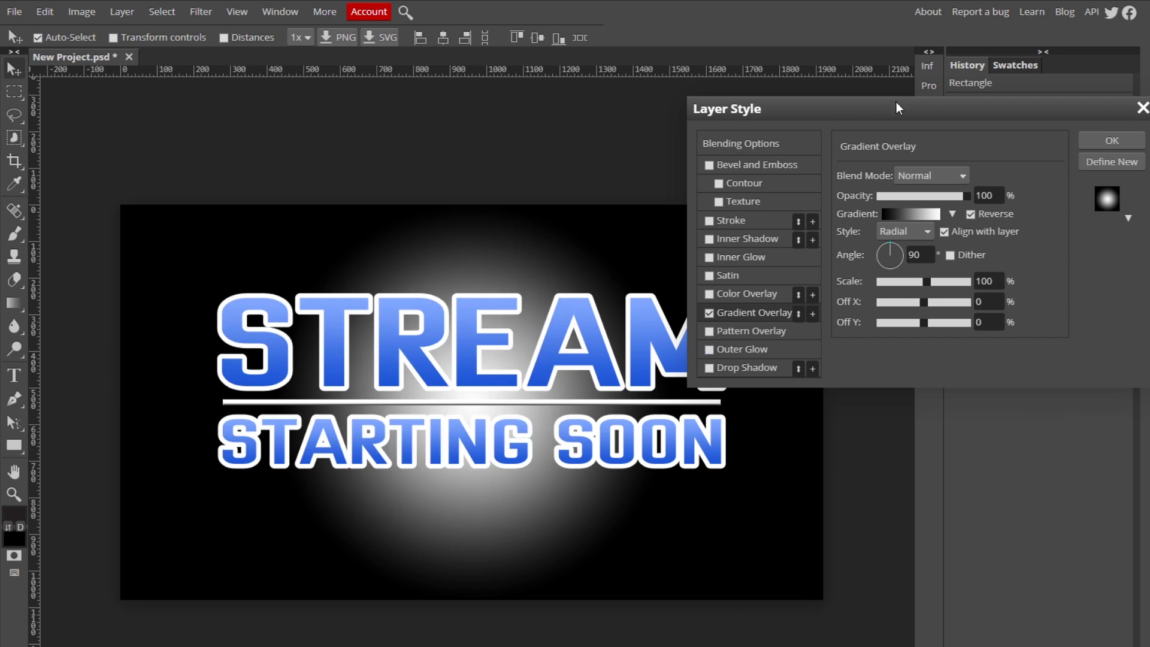
Set the gradient overlay to Multiply blend mode at 360% scale and apply it
drag(896, 101, 1008, 103)
click(1045, 171)
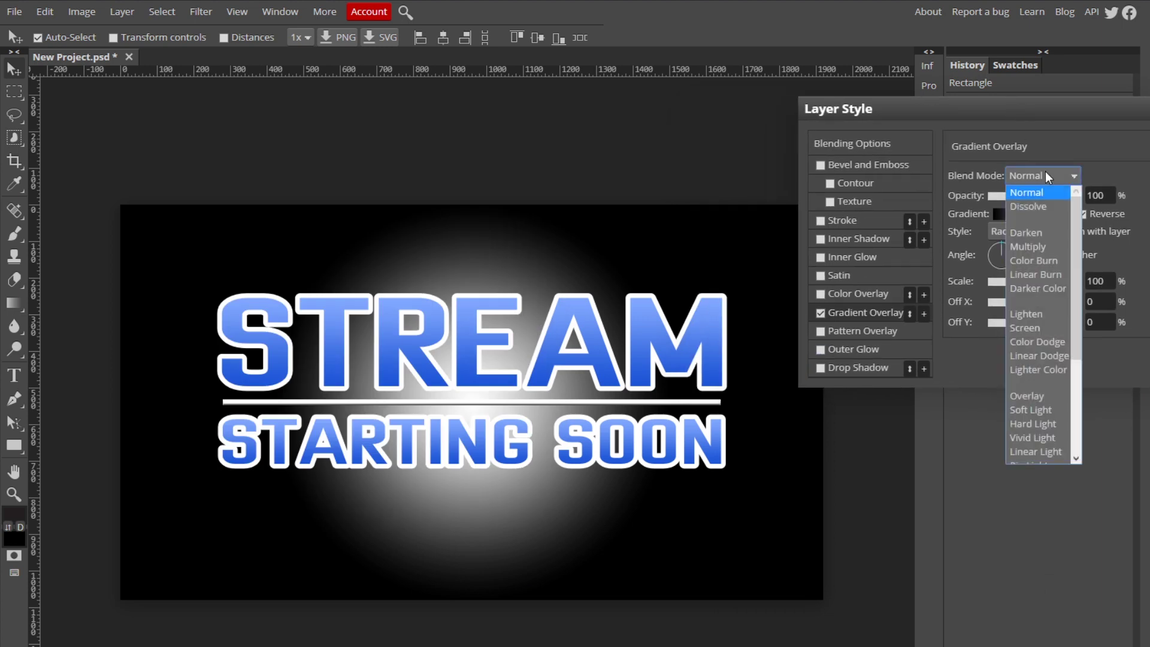
click(1041, 244)
drag(1044, 279, 1069, 278)
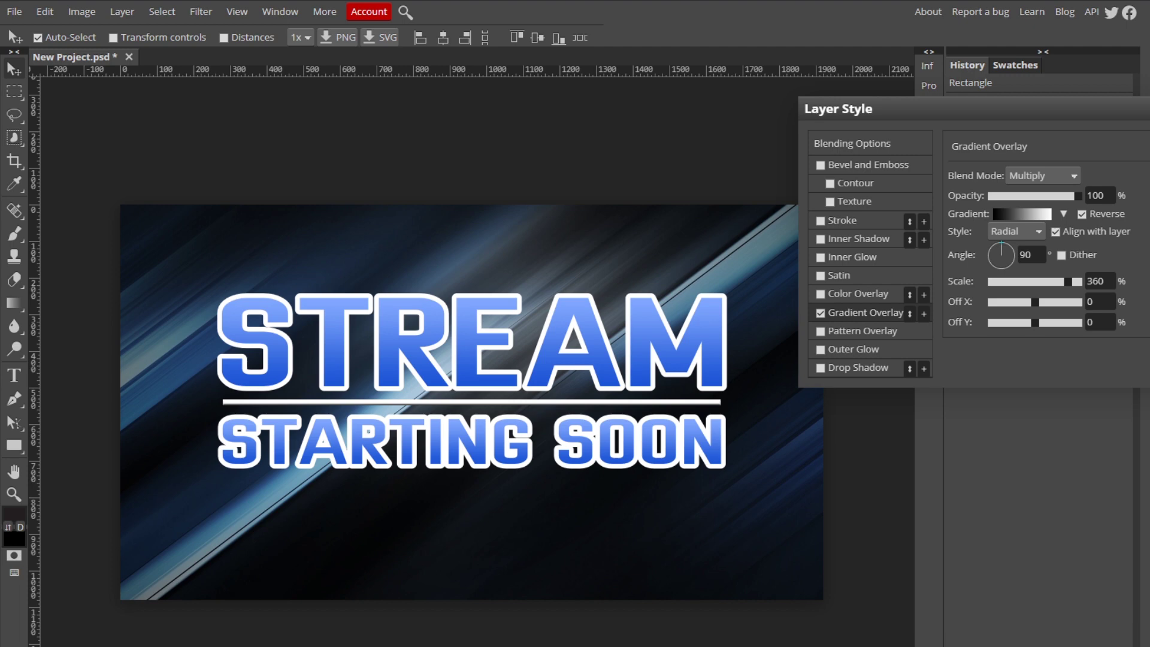
key(Return)
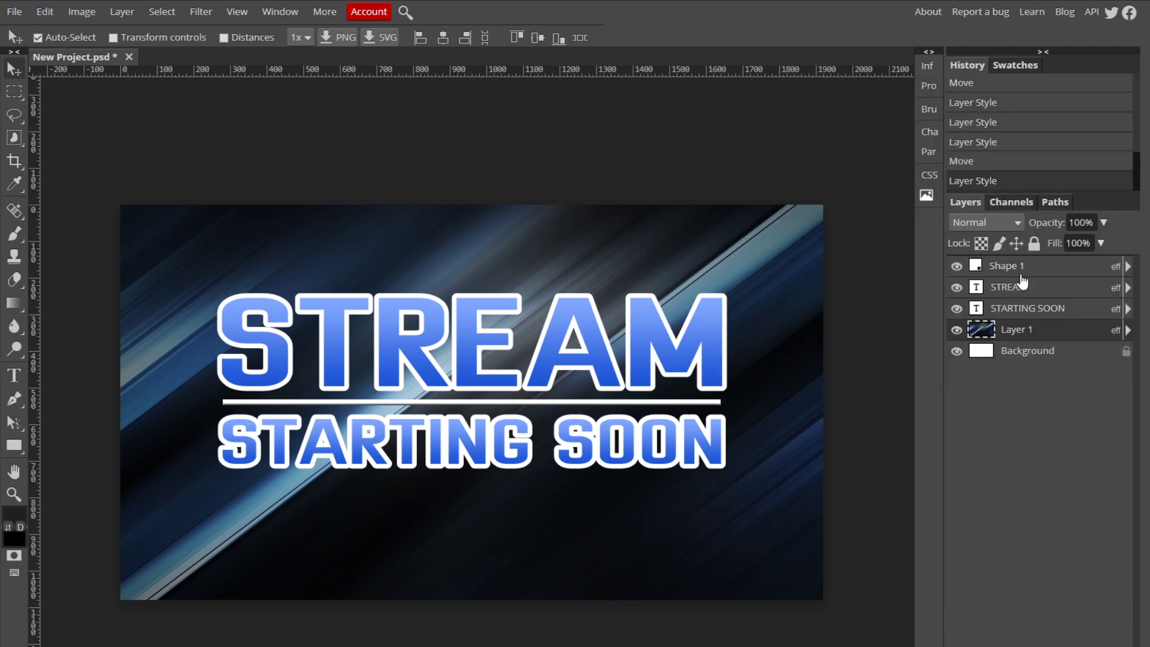
Move the STREAM title, divider bar and STARTING SOON text down about 35 px together
click(1037, 311)
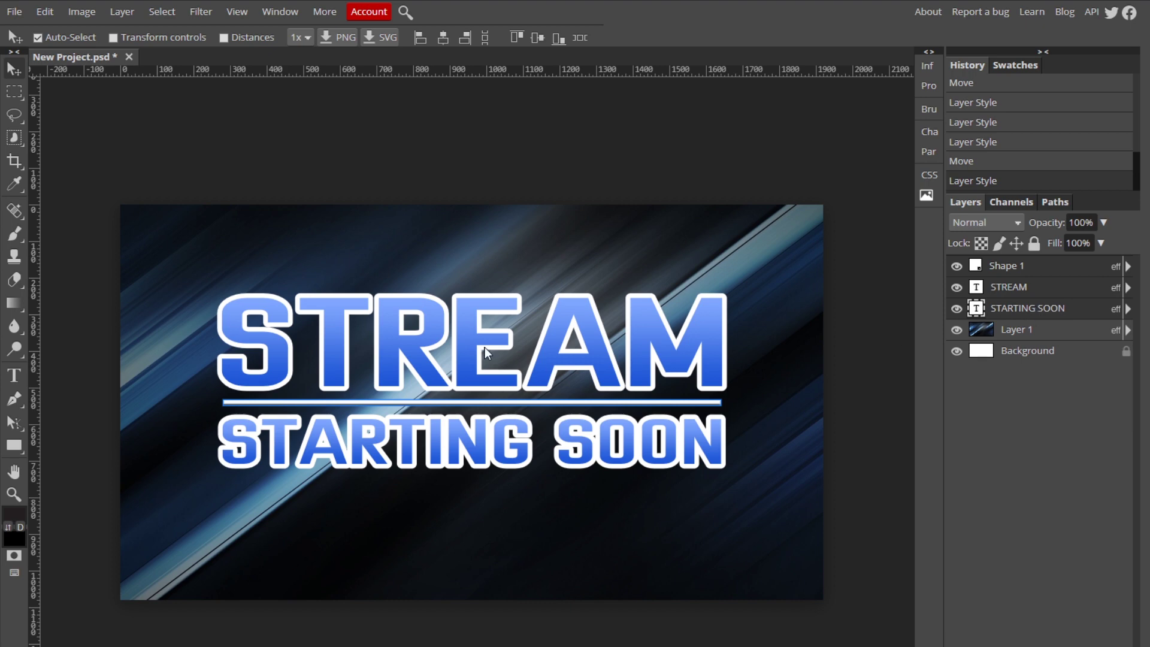
drag(484, 347, 479, 362)
click(665, 270)
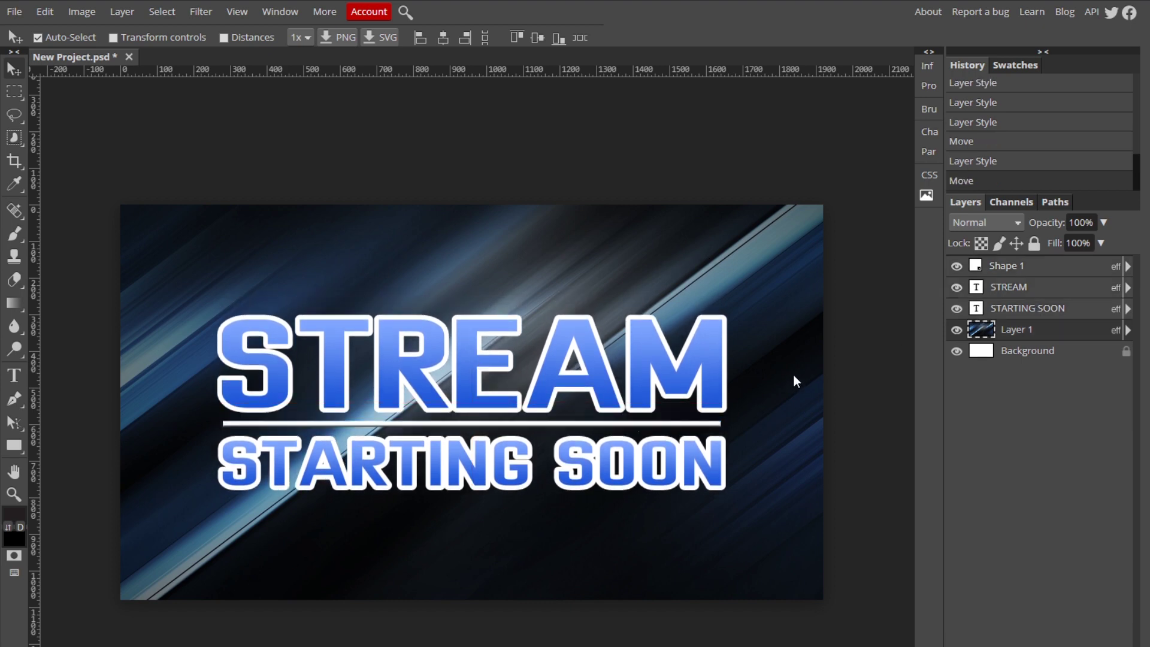